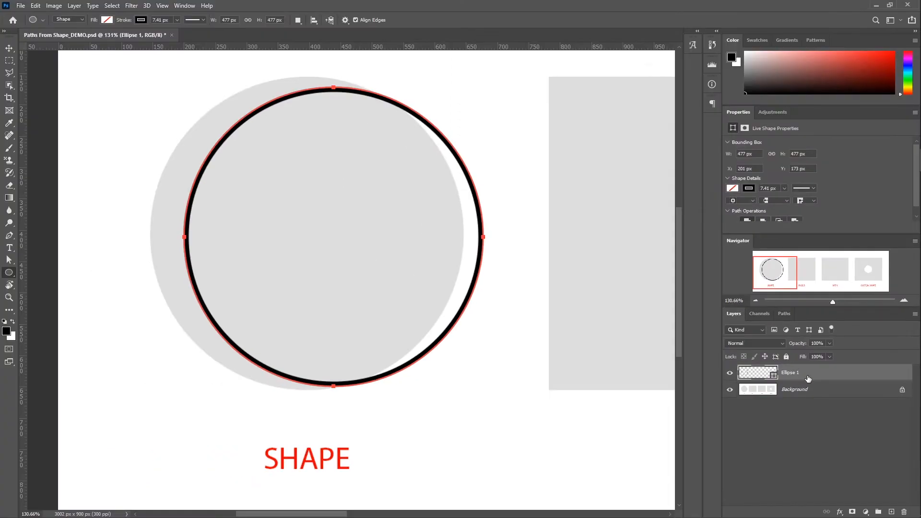
- Move the black ellipse outline so it sits centred over the gray SHAPE circle, at X 157 px, Y 165 px
key(v)
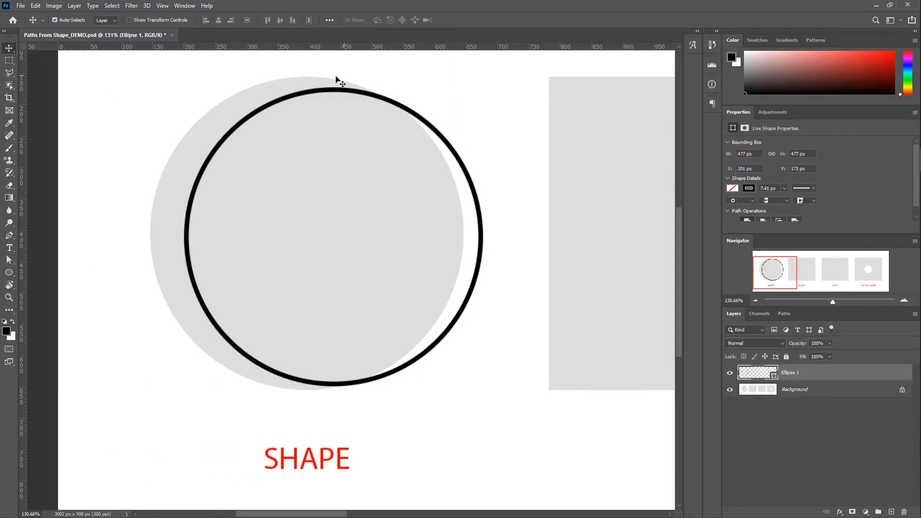
drag(334, 89, 306, 85)
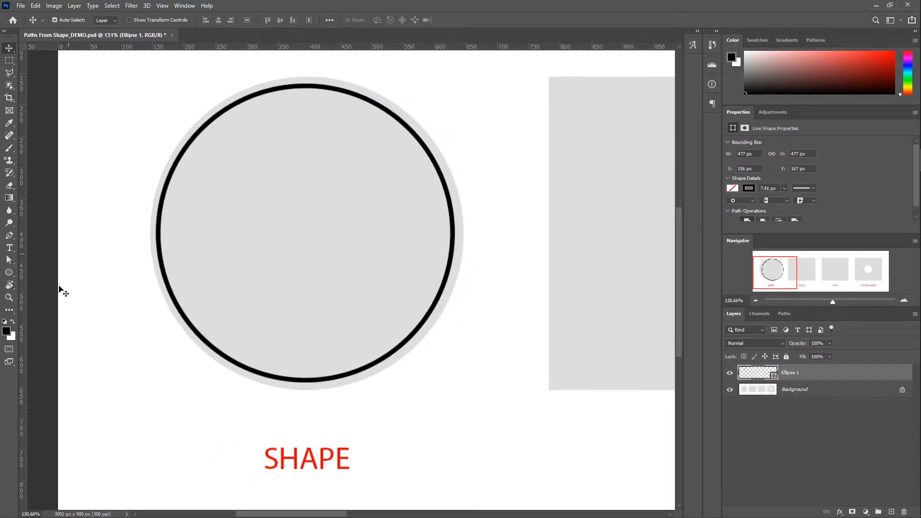
right_click(11, 261)
click(33, 260)
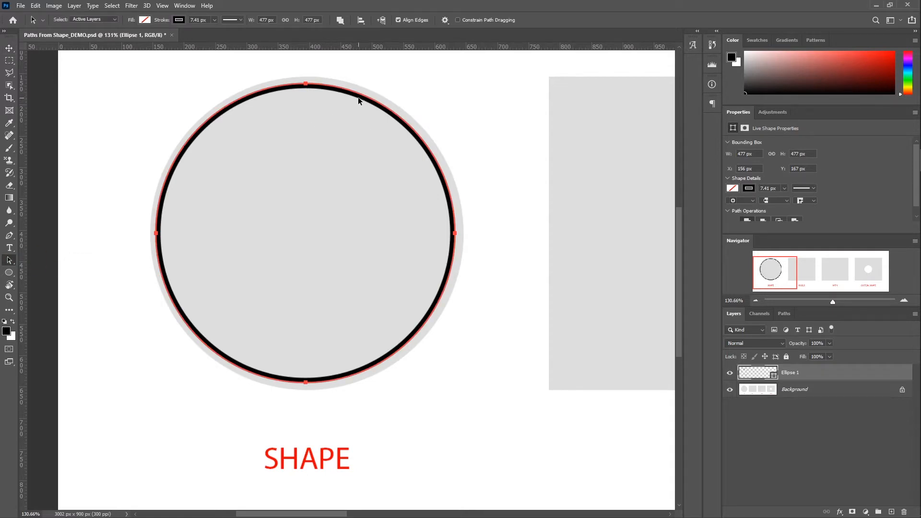
mouse_move(369, 102)
mouse_down()
mouse_move(359, 97)
mouse_move(370, 101)
mouse_up()
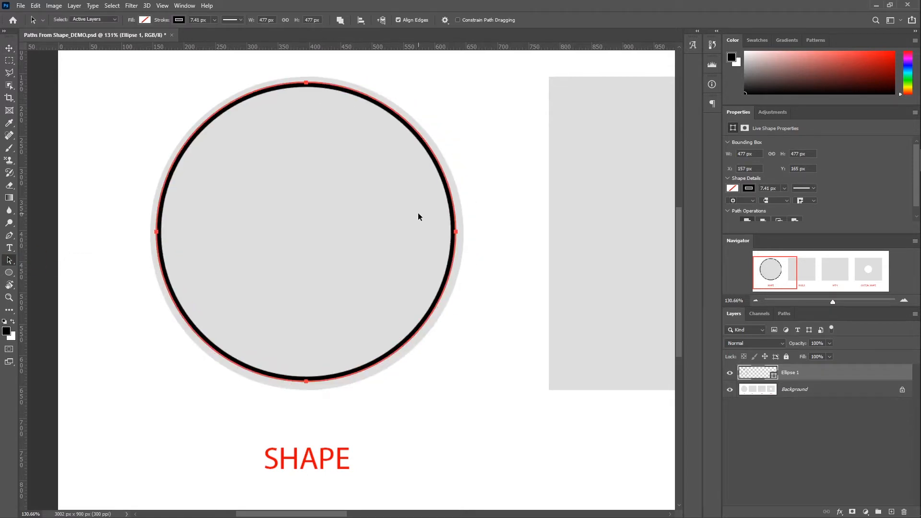
- Free-transform the ellipse proportionally to about 104% so it matches the gray circle, about 496 px across
key(ctrl+t)
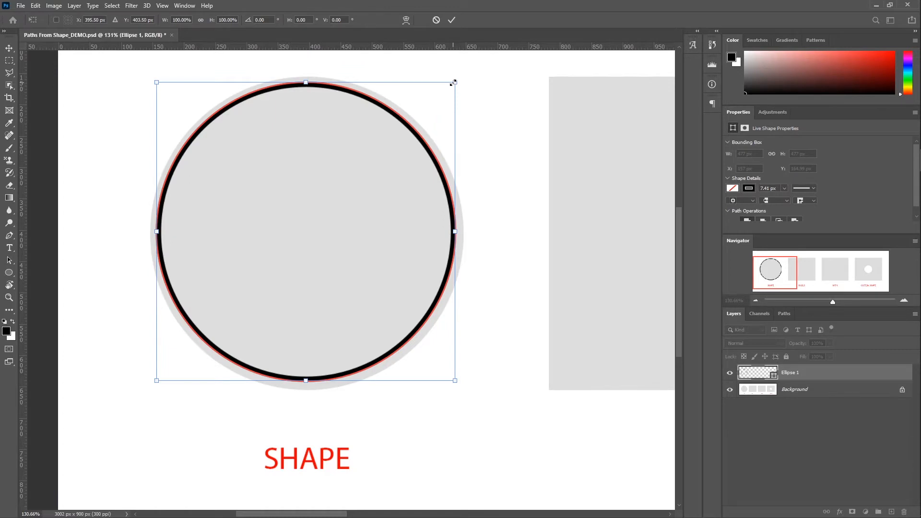
drag(453, 83, 459, 76)
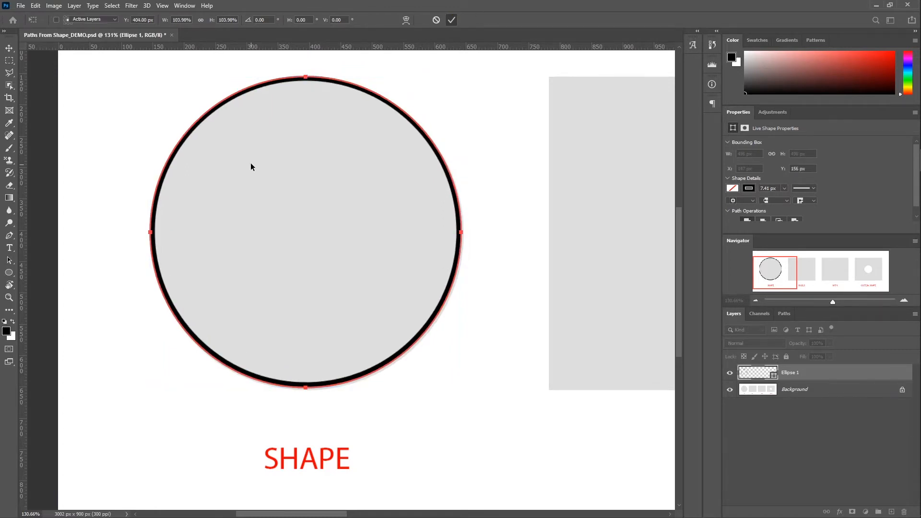
key(Return)
- Try to reshape the ellipse by pulling its top anchor point downward with the Direct Selection tool
right_click(8, 260)
click(31, 270)
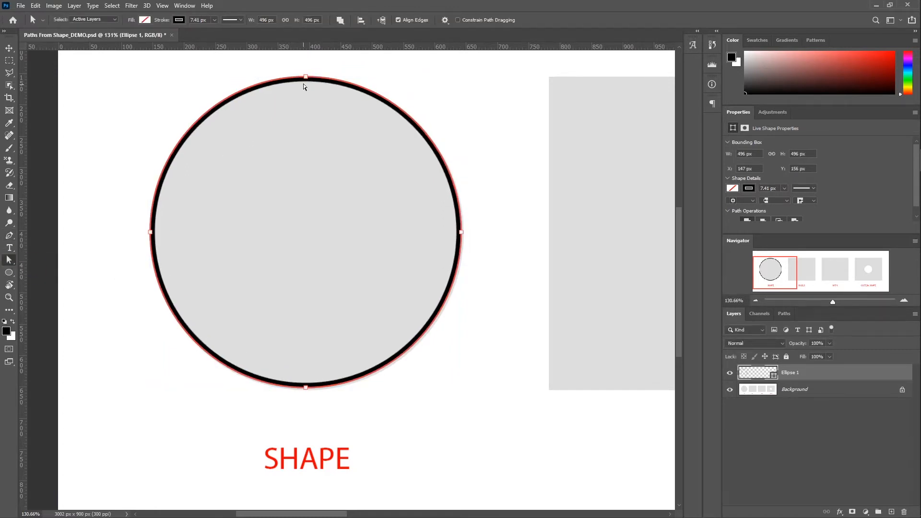
mouse_move(305, 79)
mouse_down()
mouse_move(287, 93)
mouse_move(304, 120)
mouse_up()
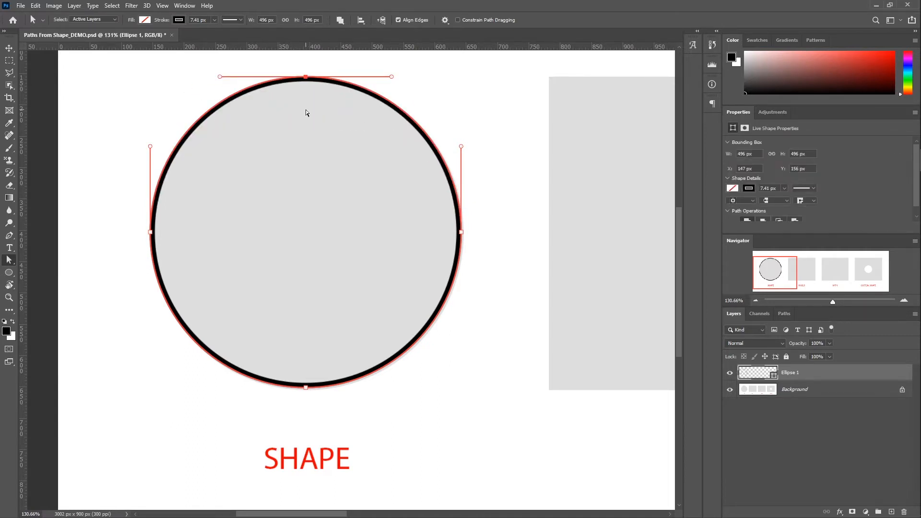
- Give the ellipse a magenta fill and a green stroke from the recently used colors
right_click(8, 272)
click(53, 282)
click(106, 19)
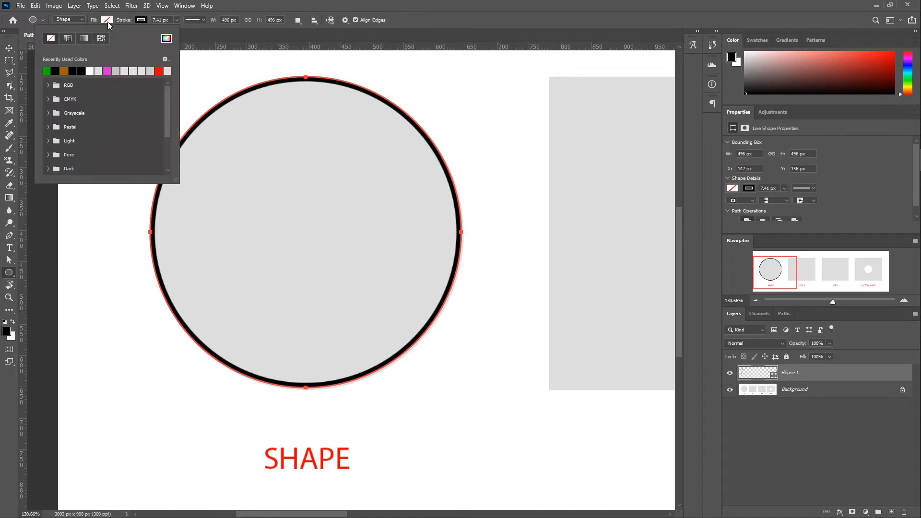
click(107, 70)
click(141, 20)
click(91, 71)
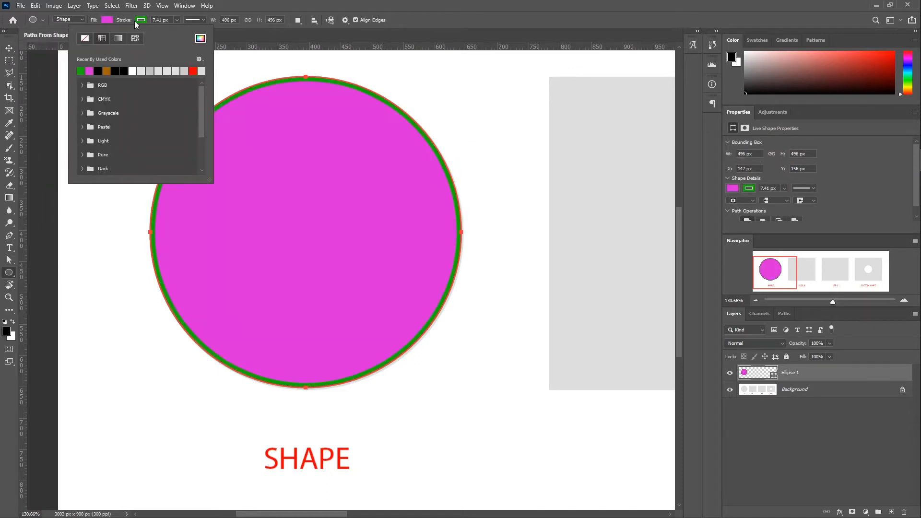
key(Return)
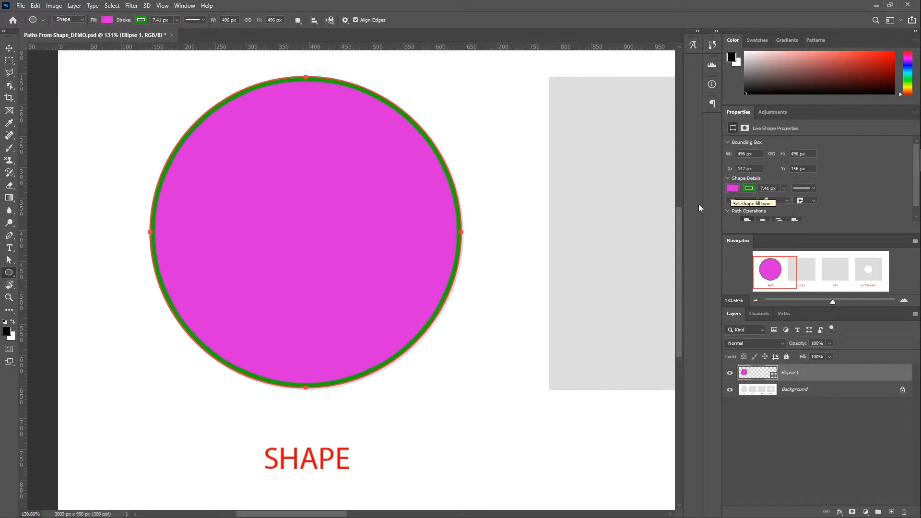
- Shrink the ellipse to a tiny size, then scale it back up to about 495 px to fill the gray circle
key(ctrl+alt+t)
drag(460, 77, 508, 123)
click(451, 20)
key(ctrl+t)
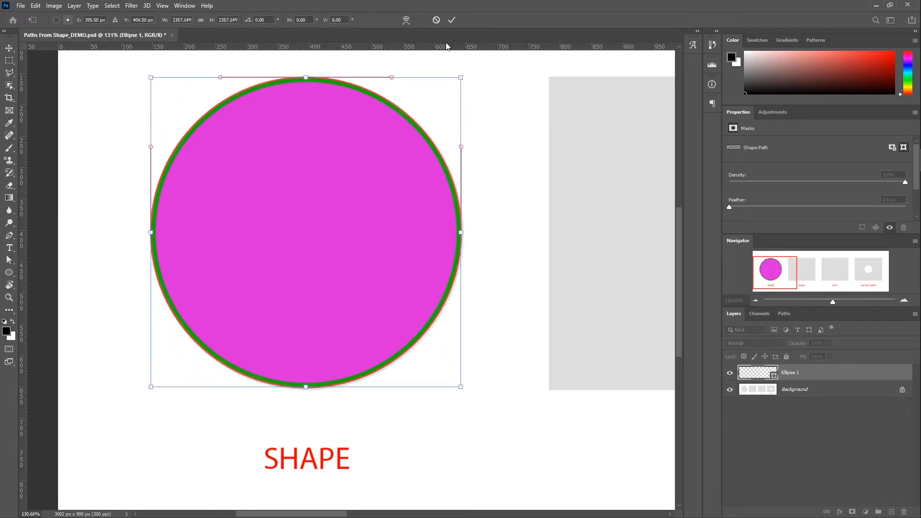
click(451, 20)
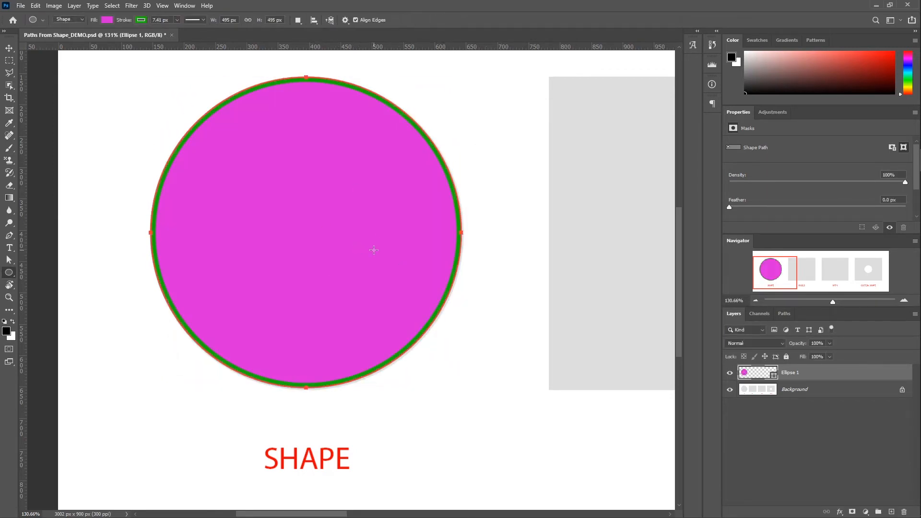
- On a new layer, draw a black rectangle about 601 × 501 px over the gray PIXELS box with the Rectangle tool in Pixels mode
click(9, 48)
drag(524, 192, 138, 196)
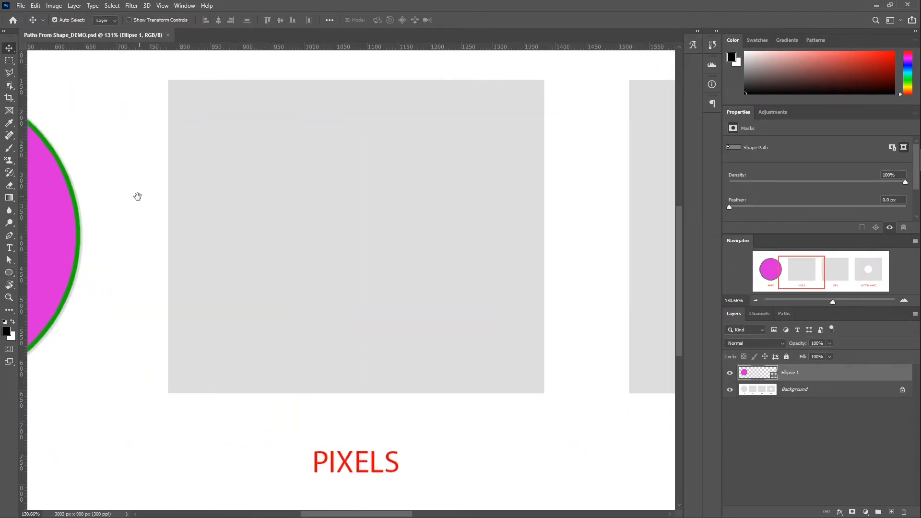
click(9, 272)
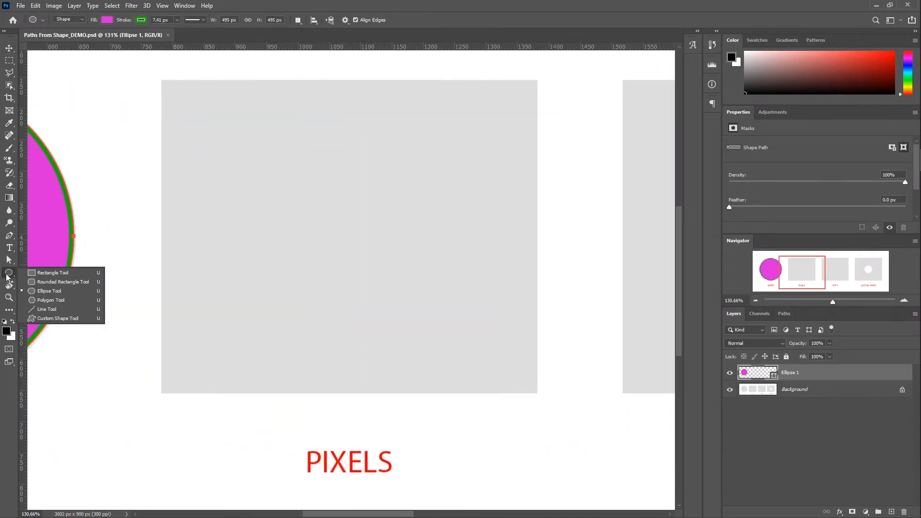
click(47, 273)
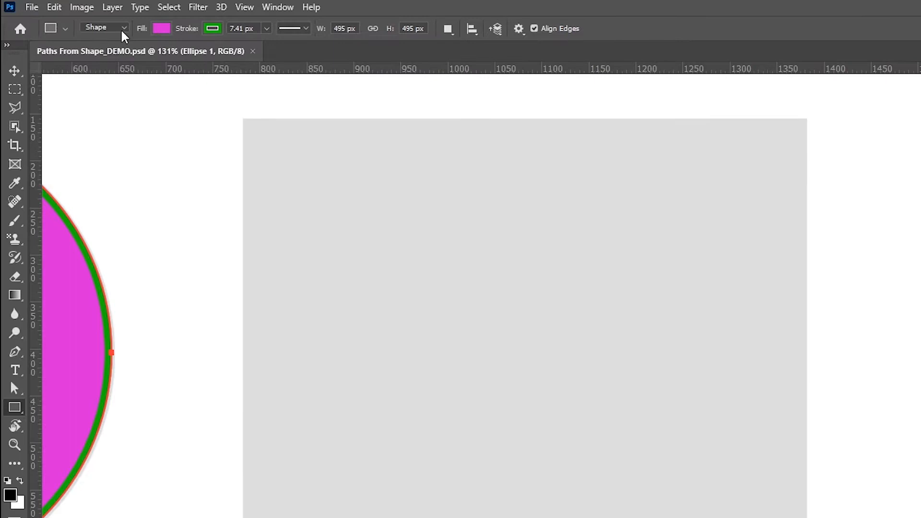
click(81, 20)
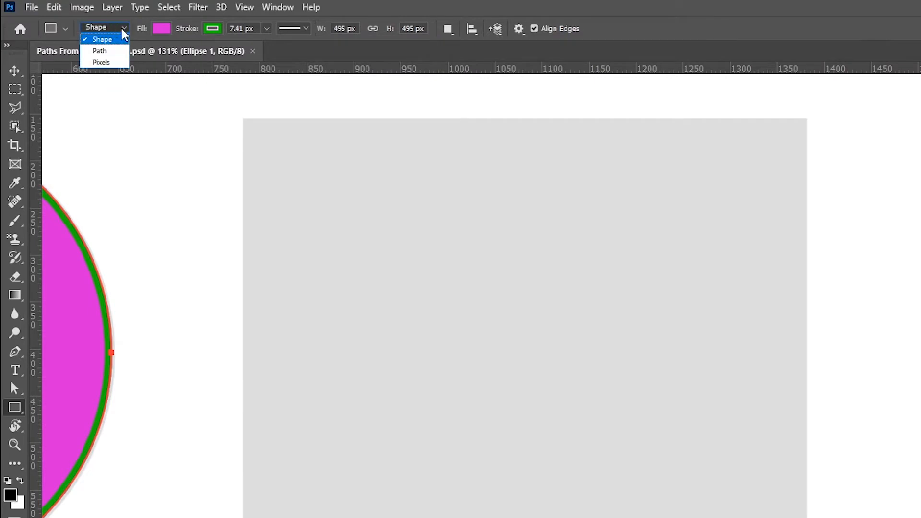
click(66, 42)
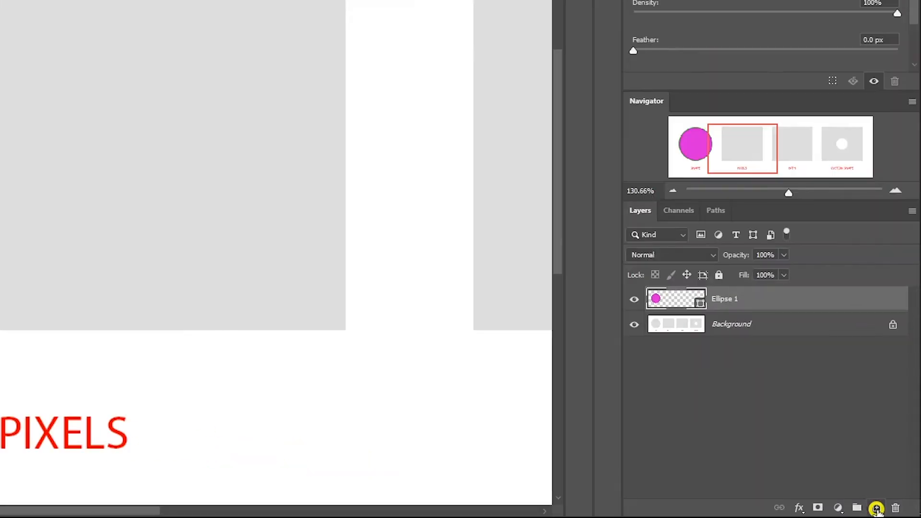
click(890, 511)
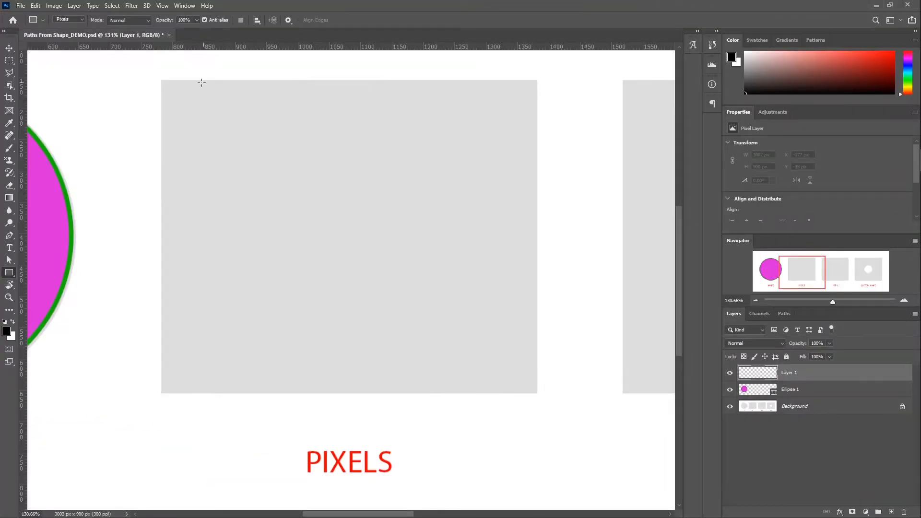
mouse_move(162, 80)
mouse_down()
mouse_move(569, 253)
mouse_move(538, 392)
mouse_up()
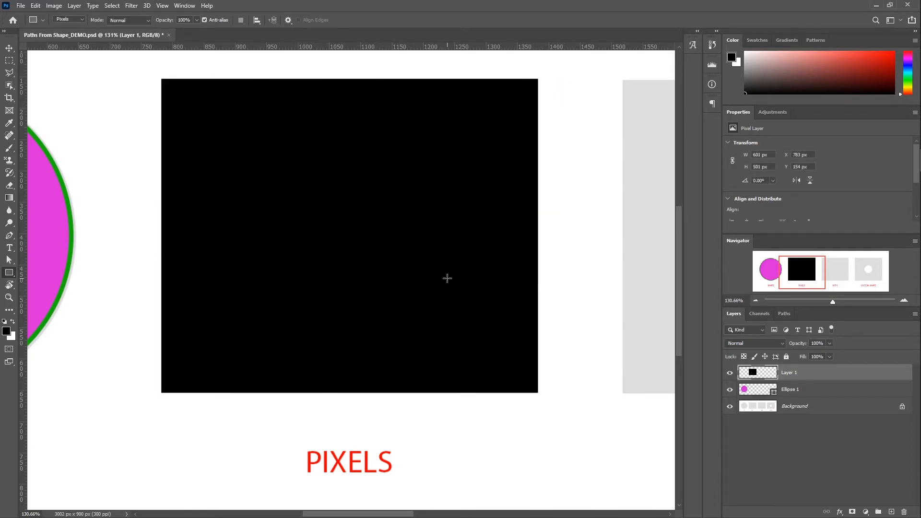
- Draw a small black rectangle about 80 × 88 px beside the large one on Layer 1, and shift the layer's content slightly down to Y 157 px
click(9, 49)
drag(430, 203, 426, 206)
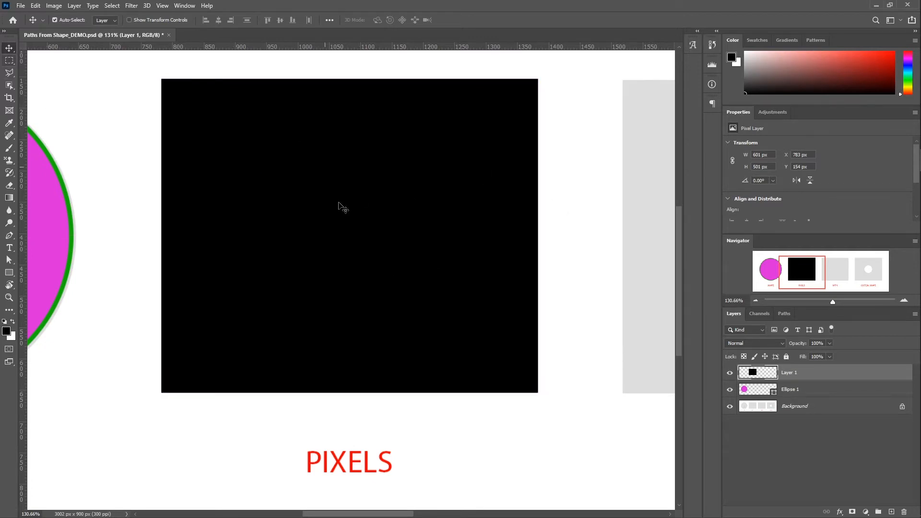
click(8, 272)
drag(550, 177, 600, 231)
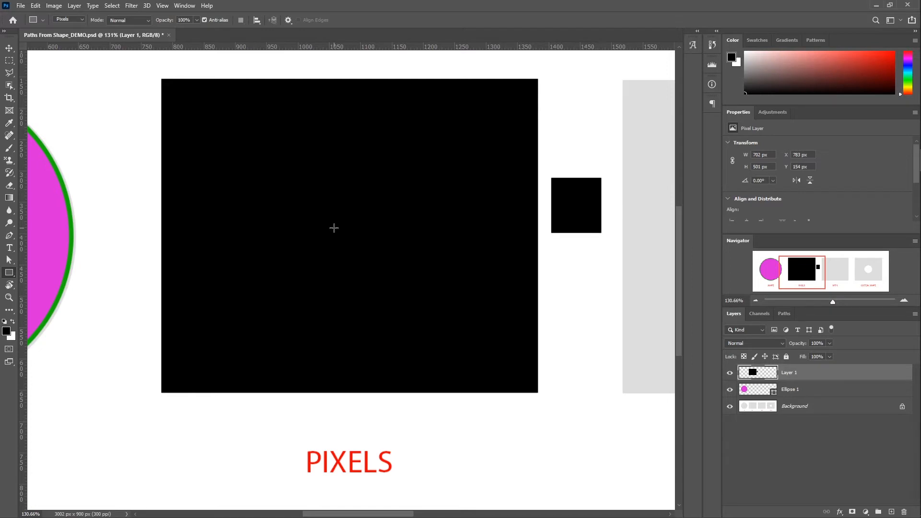
click(8, 48)
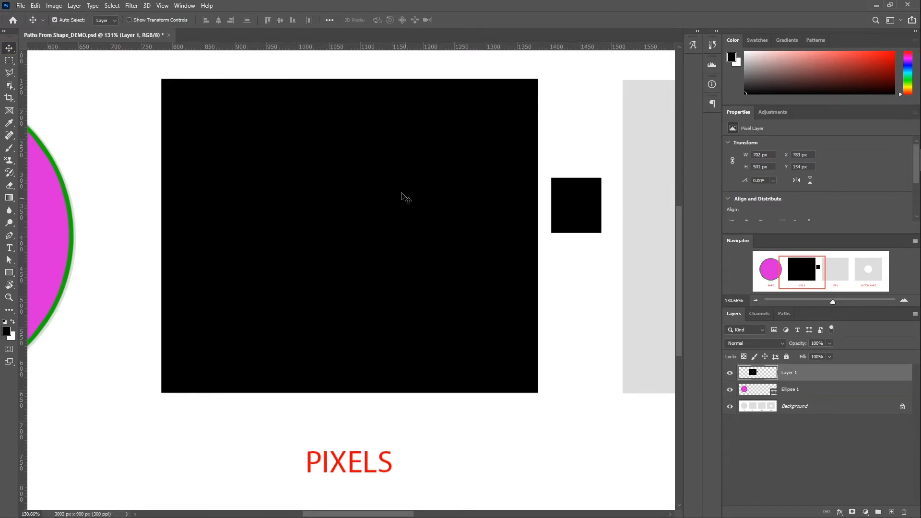
mouse_move(402, 197)
mouse_down()
mouse_move(393, 187)
mouse_move(400, 200)
mouse_up()
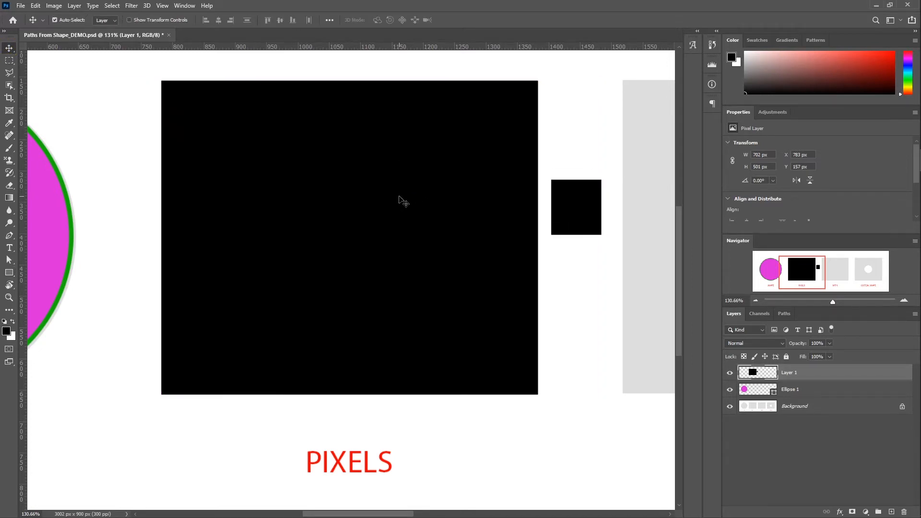
- Marquee-select the small black rectangle, move it slightly up and away from the large one, and deselect
key(m)
drag(545, 168, 609, 255)
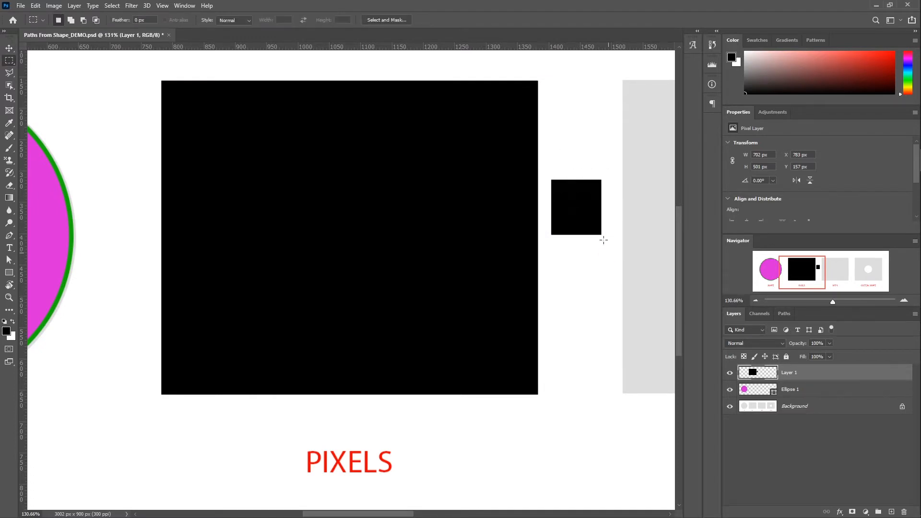
key(v)
drag(581, 215, 584, 213)
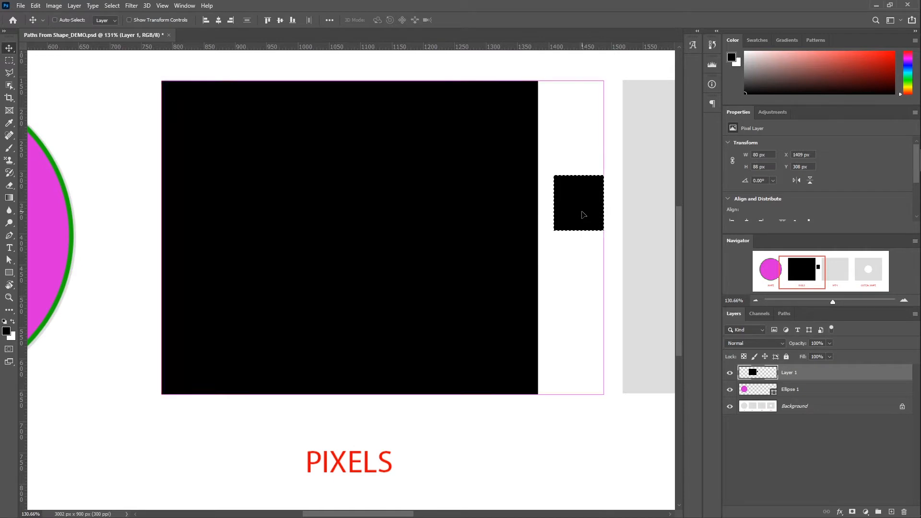
key(ctrl+d)
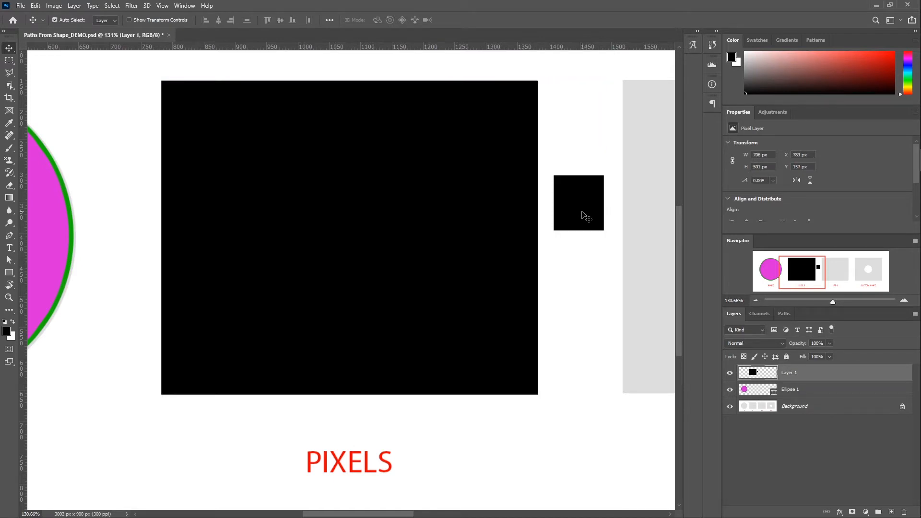
- Scale the pixel content of Layer 1 down to about 22 × 16 px, then enlarge it to about 718 × 522 px
key(ctrl+t)
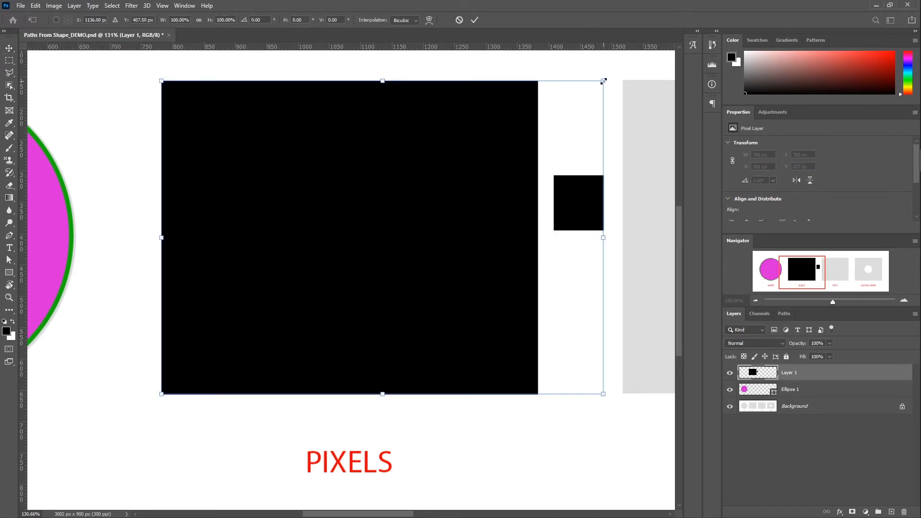
mouse_move(603, 81)
mouse_down()
mouse_move(551, 134)
mouse_move(606, 89)
mouse_up()
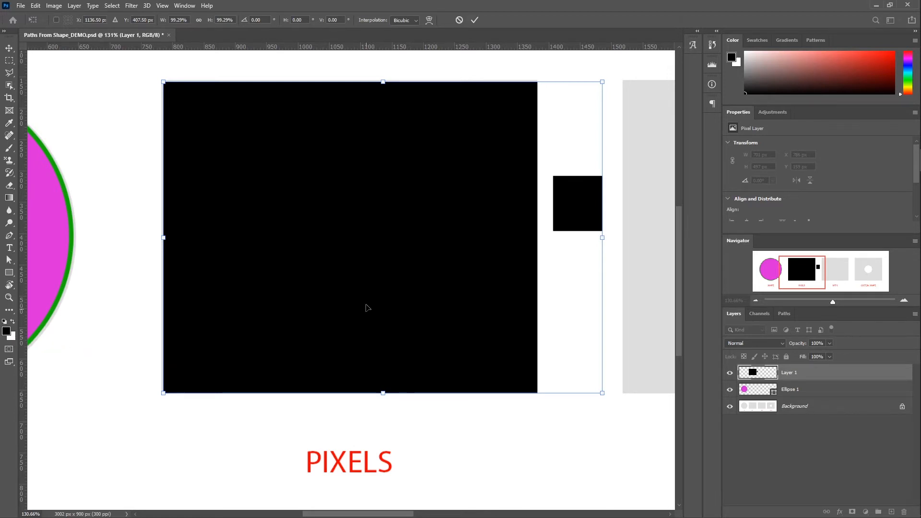
drag(602, 83, 391, 232)
click(474, 20)
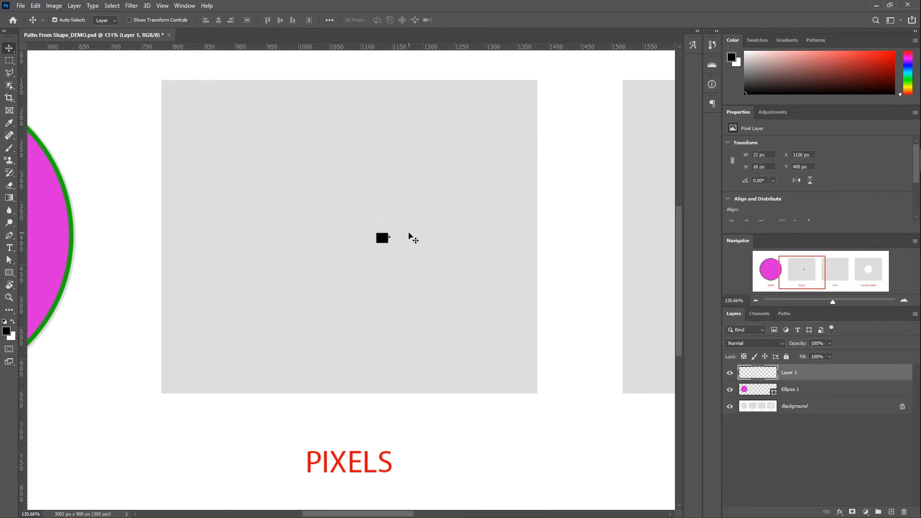
key(ctrl+t)
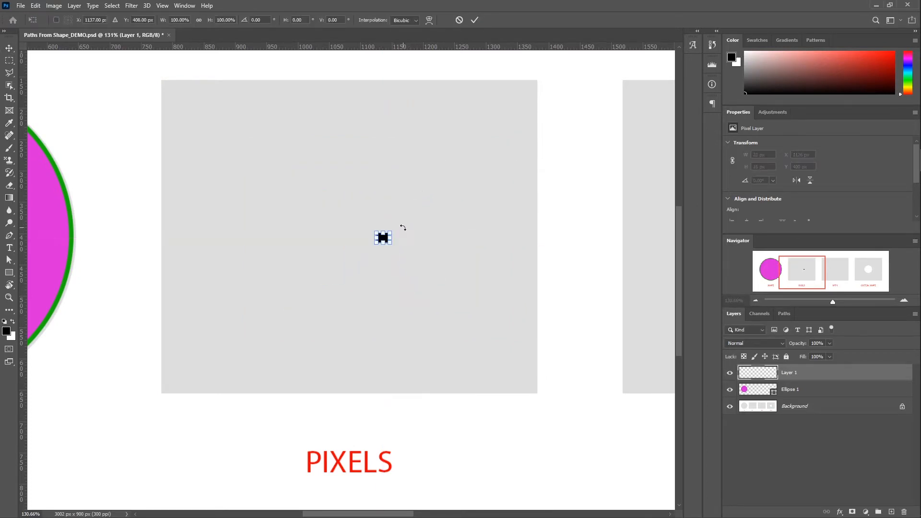
drag(391, 232, 618, 81)
key(Return)
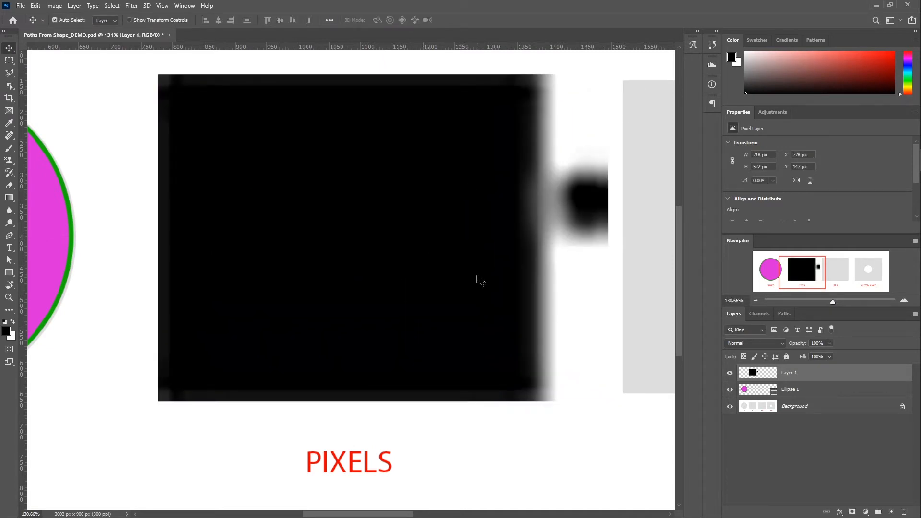
- Convert Layer 1 to a Smart Object, then scale it down and back up to about 709 × 504 px
right_click(798, 374)
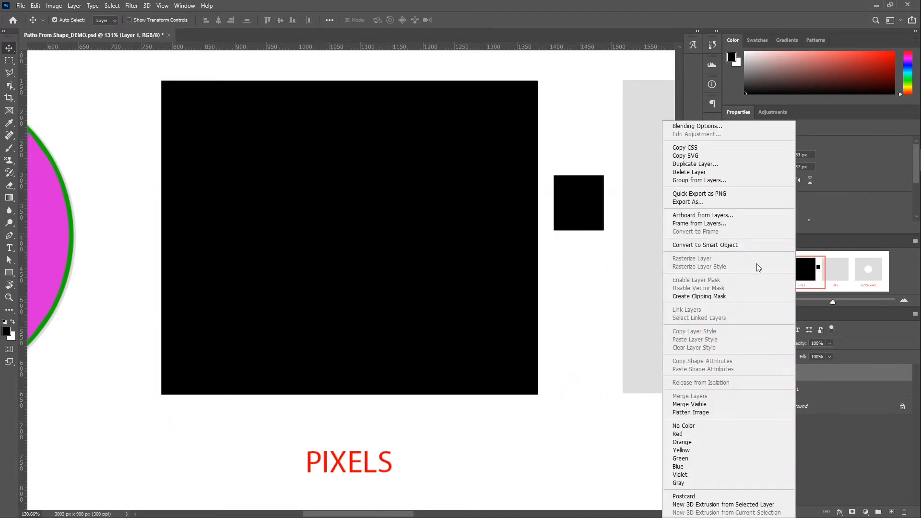
click(705, 245)
key(ctrl+t)
mouse_move(603, 82)
mouse_down()
mouse_move(451, 189)
mouse_move(594, 66)
mouse_up()
click(458, 20)
key(ctrl+t)
key(Return)
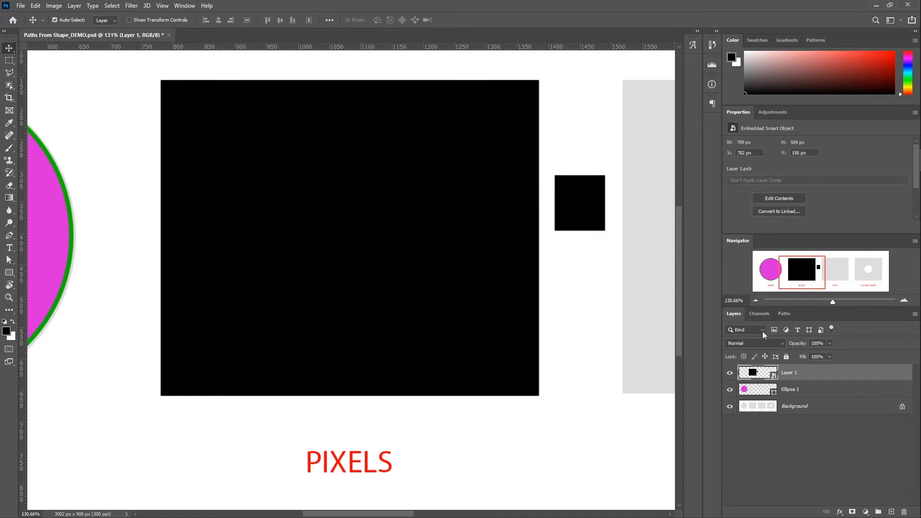
- Rasterize the Layer 1 Smart Object into a regular pixel layer
right_click(812, 379)
click(720, 280)
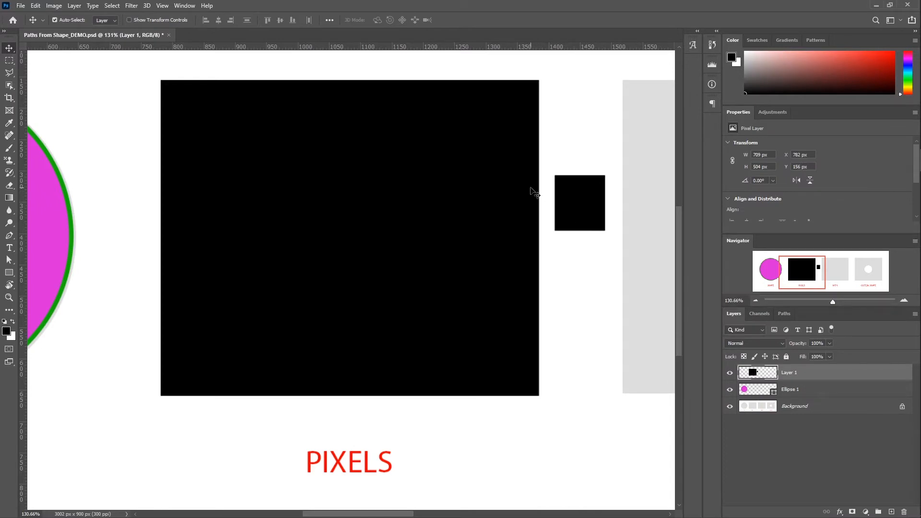
- Marquee-select the upper strip of the black rectangle and small square on Layer 1 and delete its pixels
click(9, 60)
drag(152, 70, 616, 194)
key(Delete)
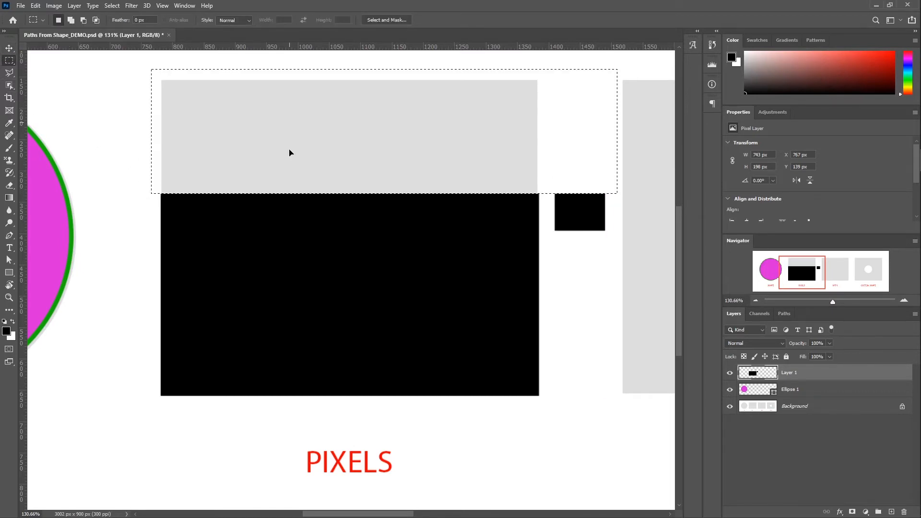
- Move the selection down over the remaining black pixels and paint white strokes inside it with a 30 px brush
drag(292, 120, 286, 229)
key(b)
key(bracketright)
key(bracketright)
key(bracketright)
key(bracketright)
key(bracketright)
key(bracketright)
key(bracketright)
key(bracketright)
key(bracketright)
key(x)
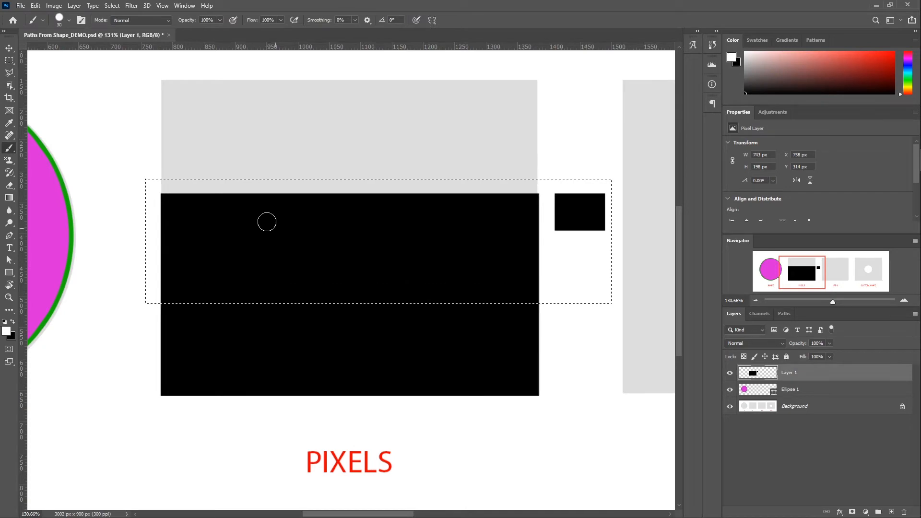
mouse_move(225, 259)
mouse_down()
mouse_move(99, 294)
mouse_move(197, 319)
mouse_up()
- Paint the rest of the selected band white with a 500 px brush and deselect
key(bracketright)
key(bracketright)
key(bracketright)
key(bracketright)
key(bracketright)
key(bracketright)
key(bracketright)
key(bracketright)
key(bracketright)
key(bracketright)
key(bracketright)
key(bracketright)
key(bracketright)
key(bracketright)
key(bracketright)
key(bracketright)
key(bracketright)
key(bracketright)
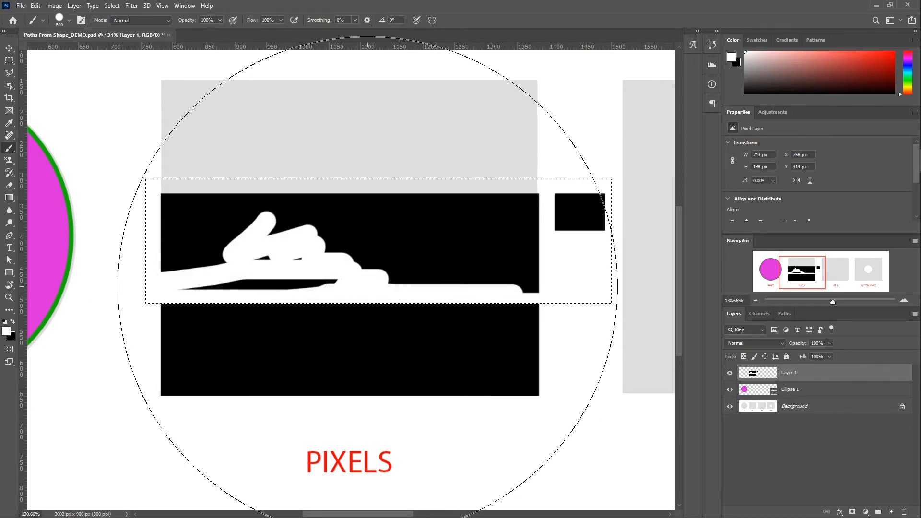
key(bracketleft)
key(bracketleft)
key(bracketleft)
mouse_move(308, 243)
mouse_down()
mouse_move(337, 243)
mouse_move(359, 272)
mouse_up()
key(ctrl+d)
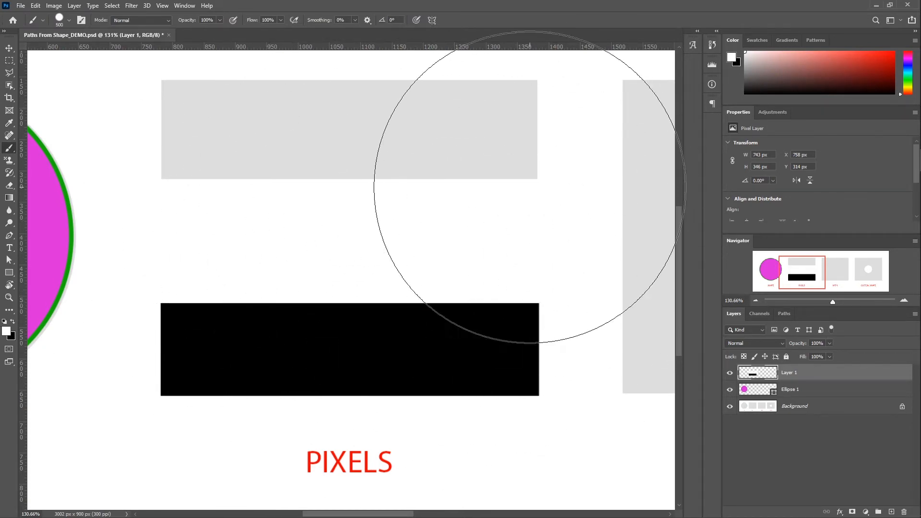
- Set the Rectangle tool to Path mode for the grey PATH area
key(v)
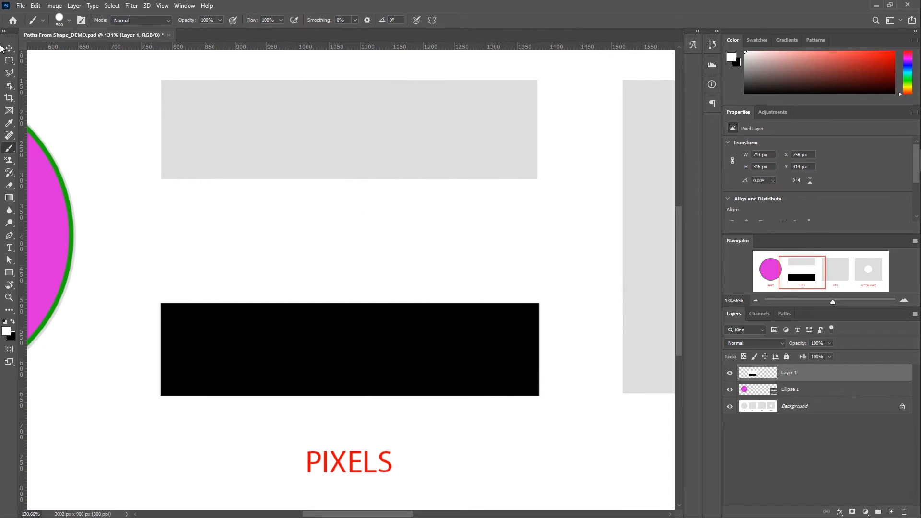
drag(399, 291, 198, 301)
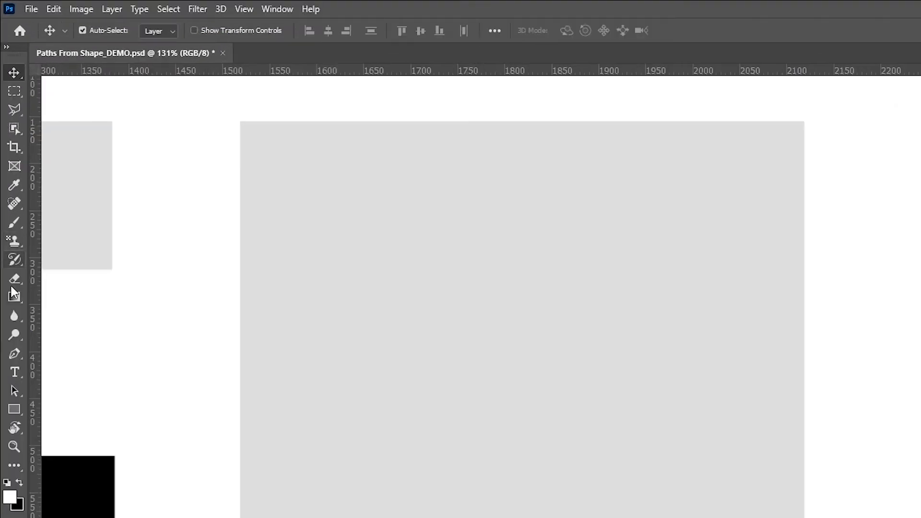
click(15, 408)
click(122, 31)
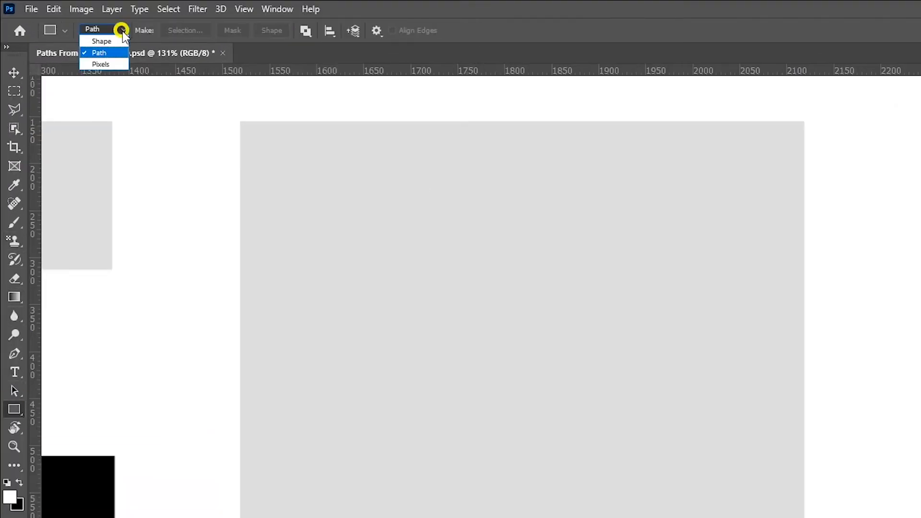
click(109, 54)
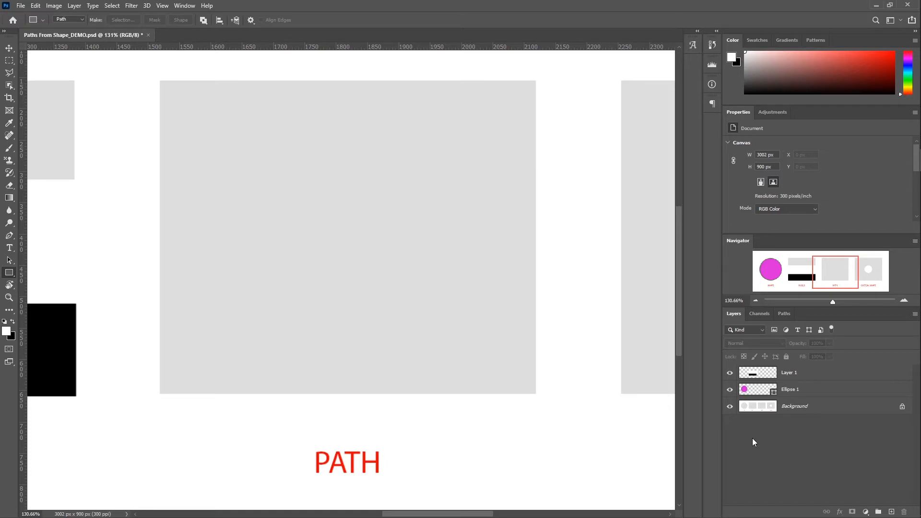
click(800, 373)
click(800, 388)
click(225, 130)
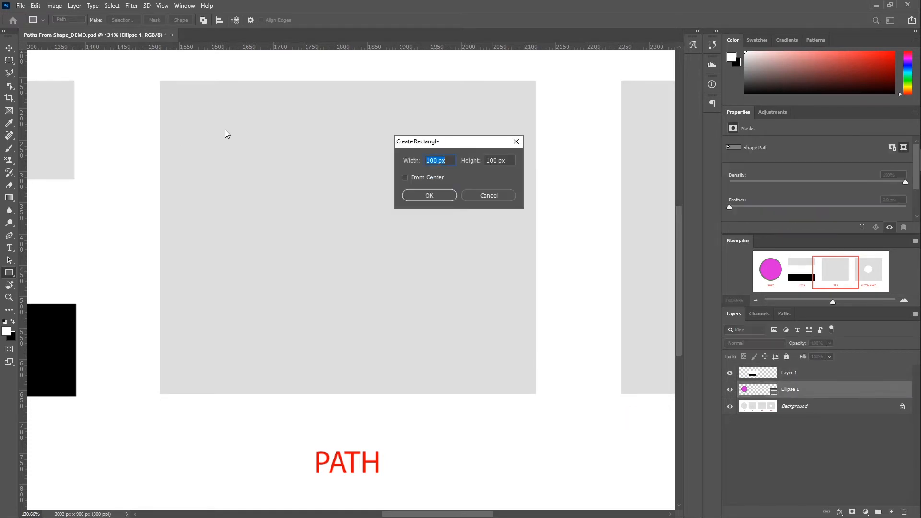
key(Escape)
click(750, 424)
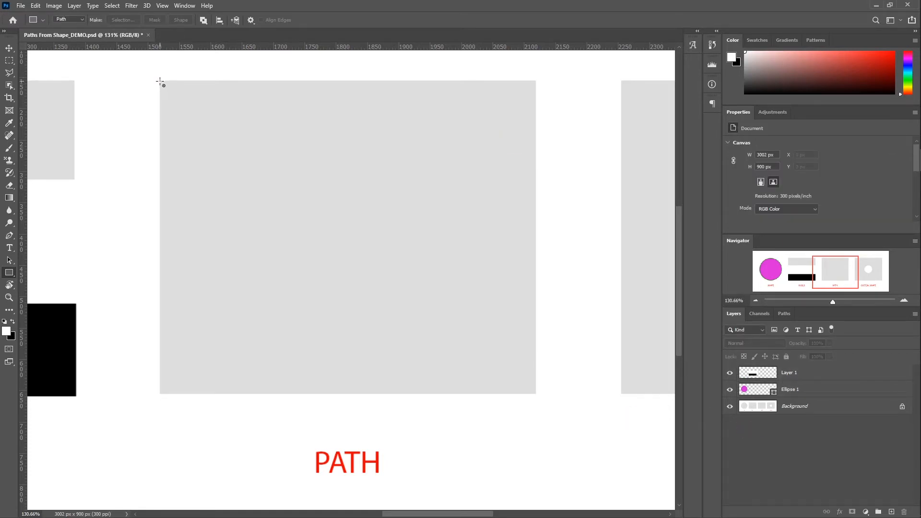
- Draw a rectangular path of about 599 × 499 px over the grey PATH area and display the document's paths
drag(160, 81, 536, 393)
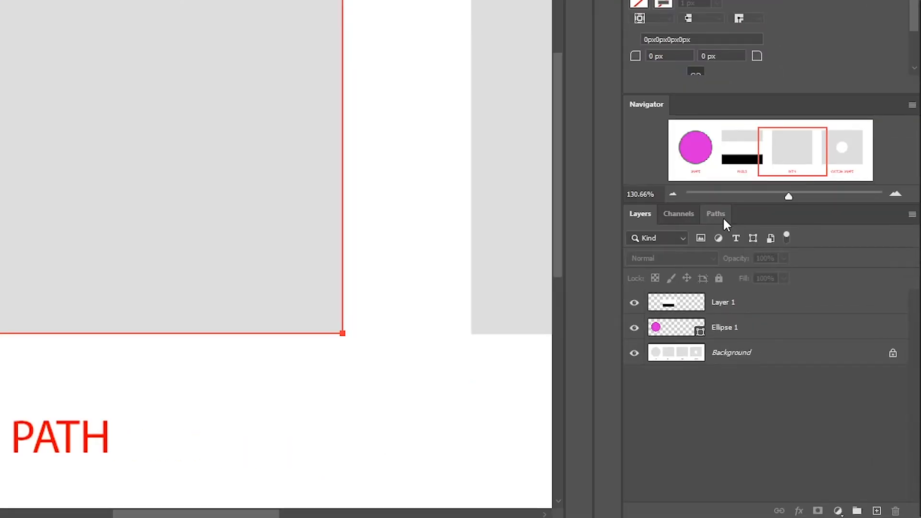
click(723, 217)
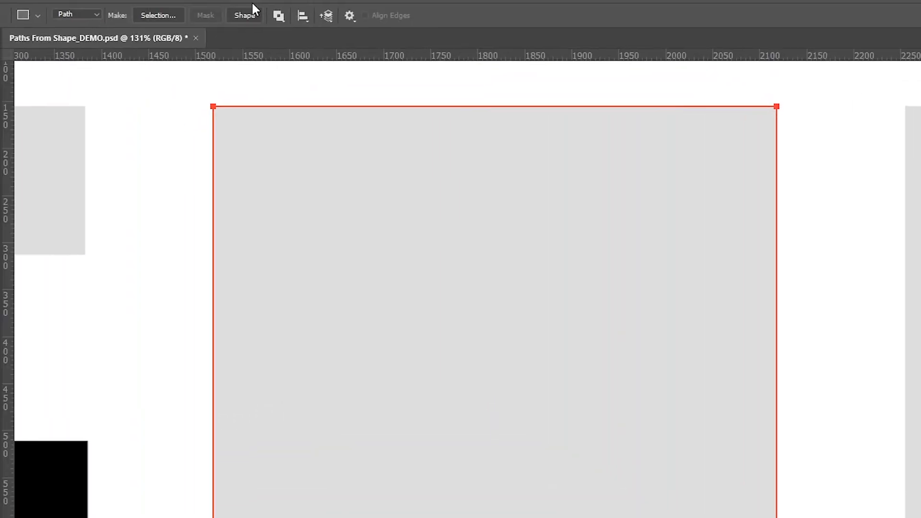
click(252, 1)
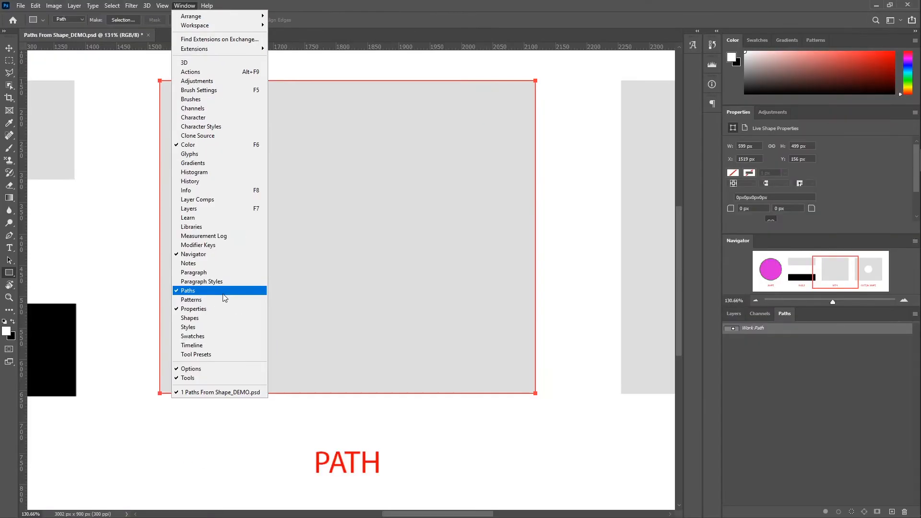
click(180, 7)
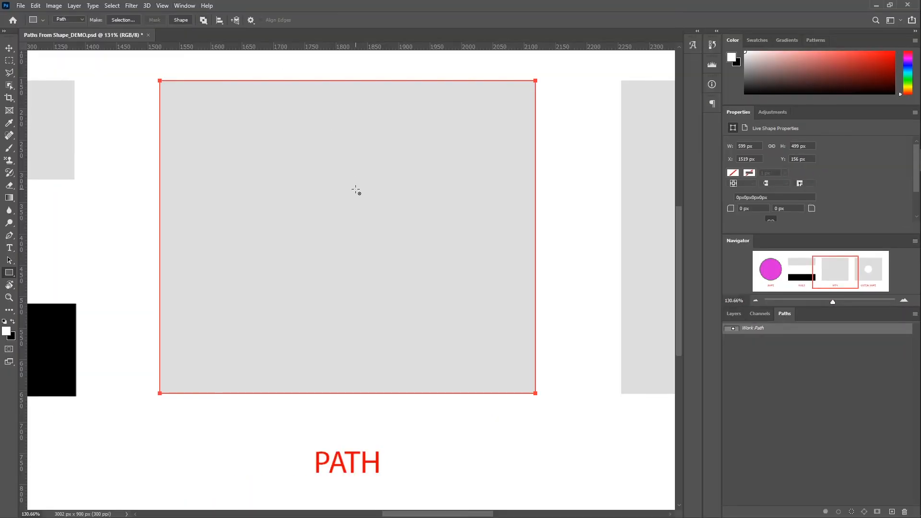
- Draw a second rectangular path of about 575 × 169 px below the first and move it up around the PATH label
scroll(384, 297, down, 5)
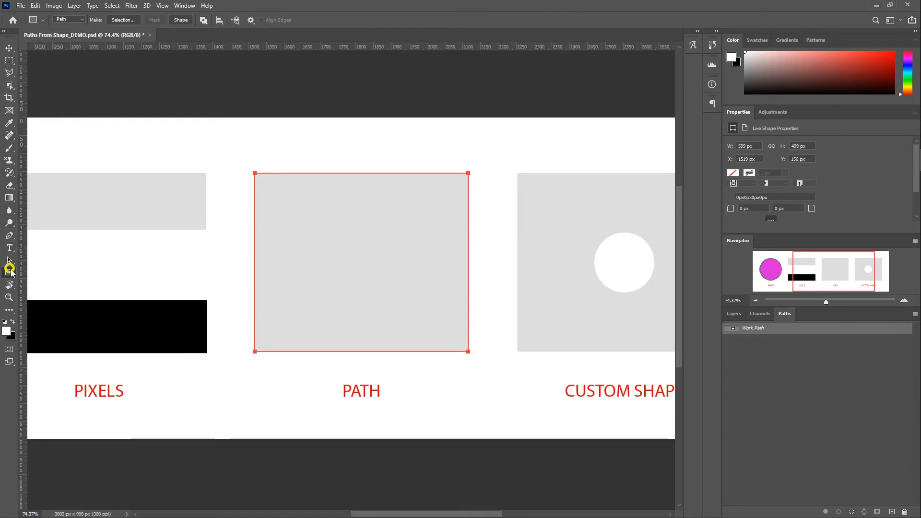
click(9, 270)
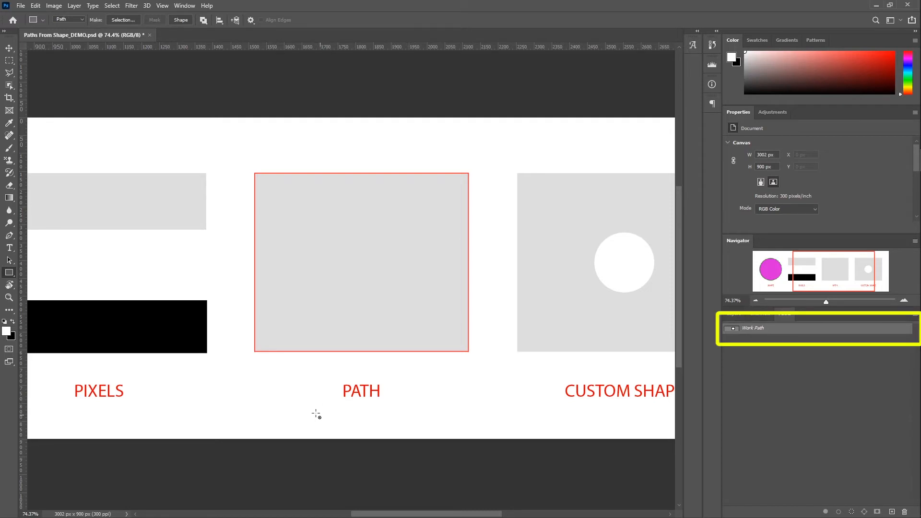
drag(261, 409, 466, 469)
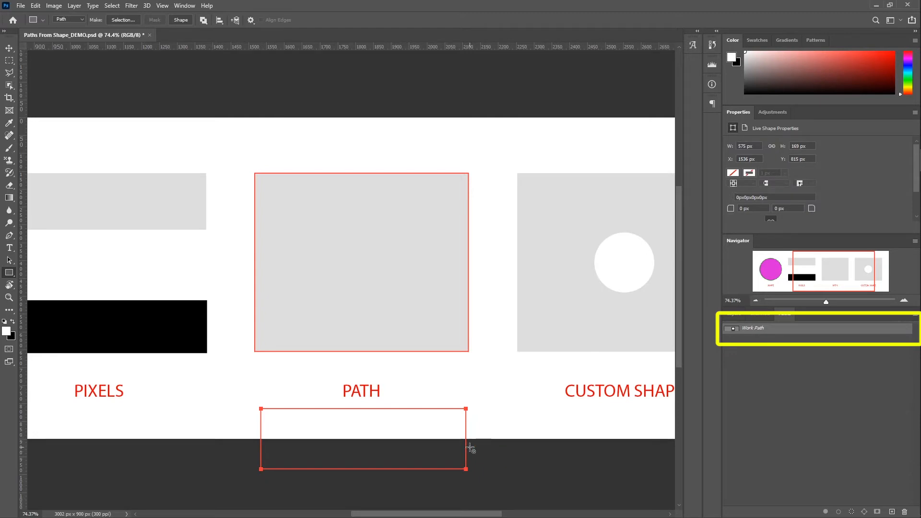
key(a)
drag(447, 405, 443, 371)
click(7, 275)
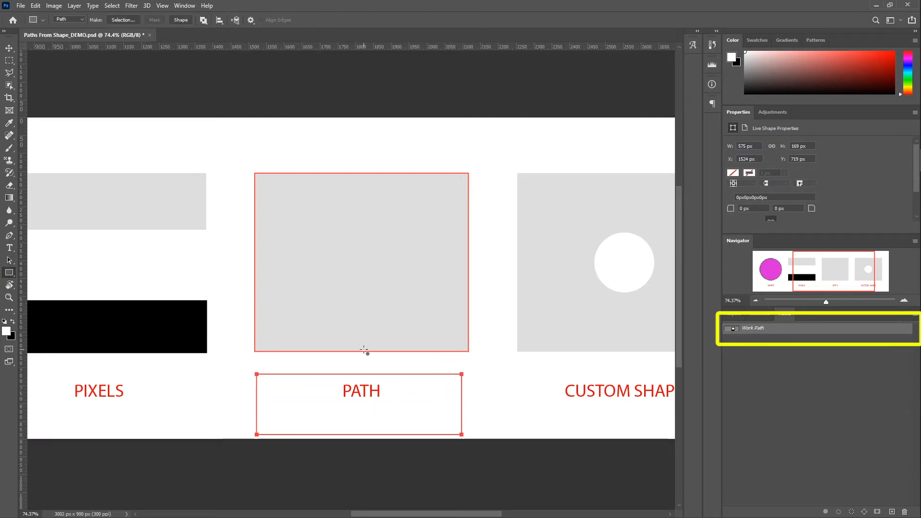
scroll(364, 283, up, 2)
drag(367, 311, 321, 282)
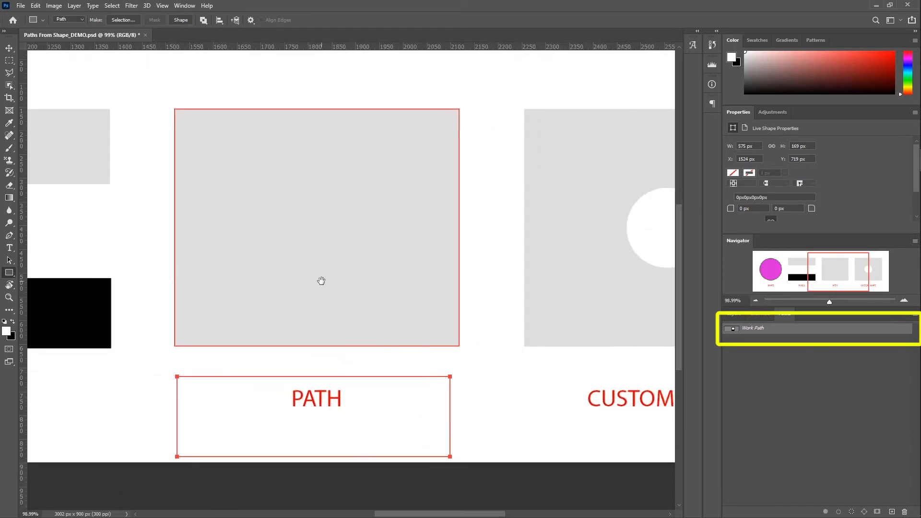
- Select the large rectangle of the Work Path with the Path Selection tool and examine the commands available for it
click(757, 338)
click(756, 329)
right_click(458, 227)
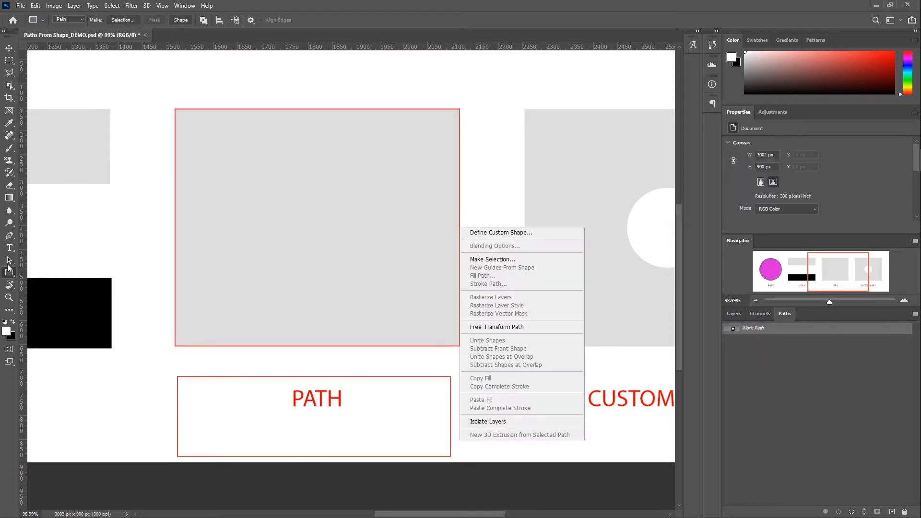
click(9, 260)
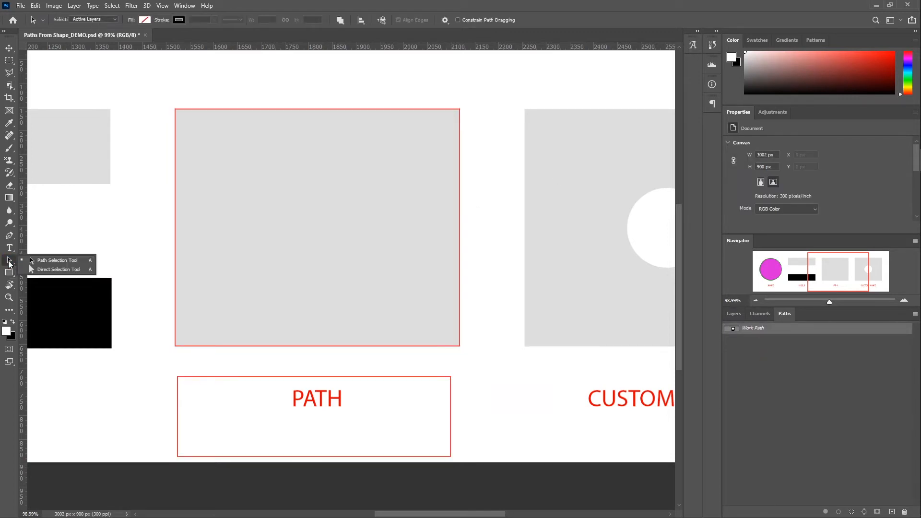
click(264, 110)
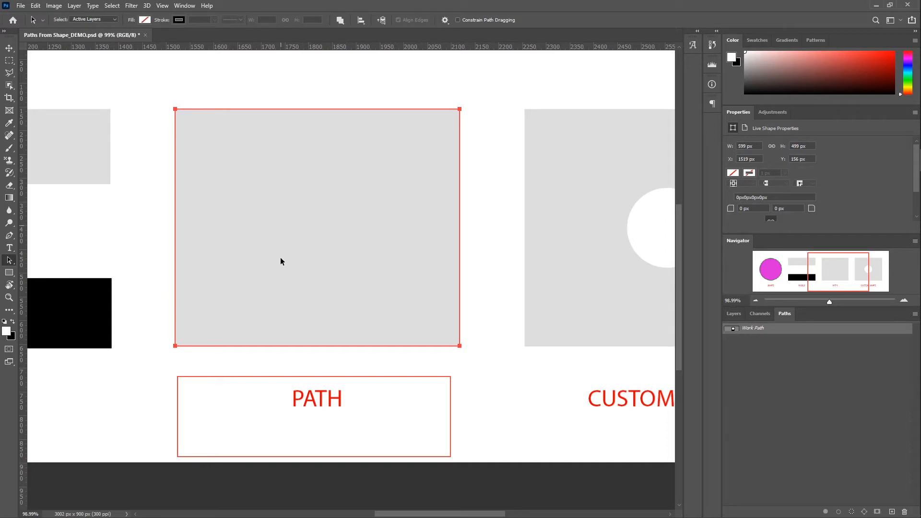
right_click(340, 348)
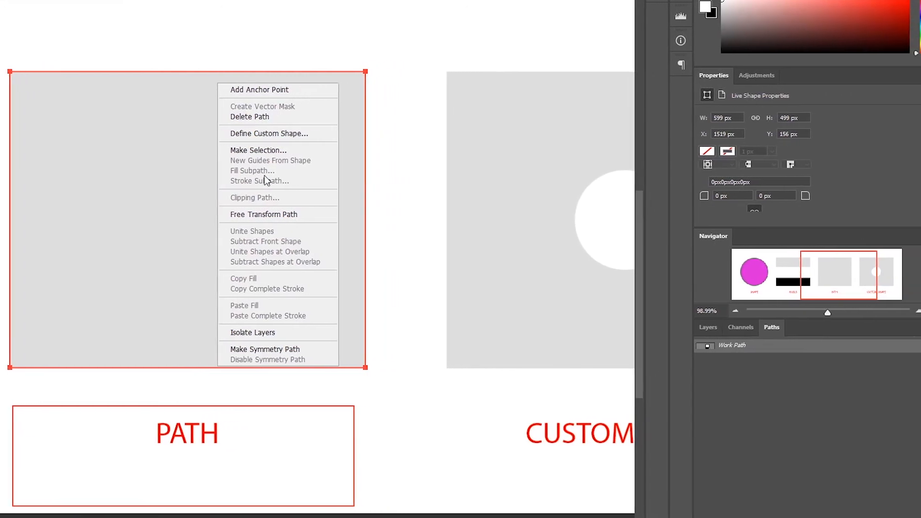
click(406, 429)
click(406, 428)
- Save the Work Path under the name RECTANGLES
double_click(732, 346)
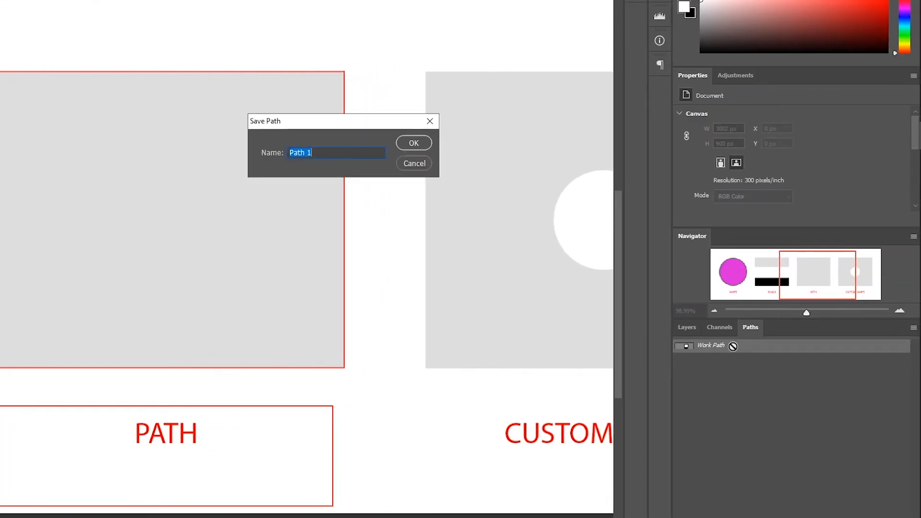
click(411, 165)
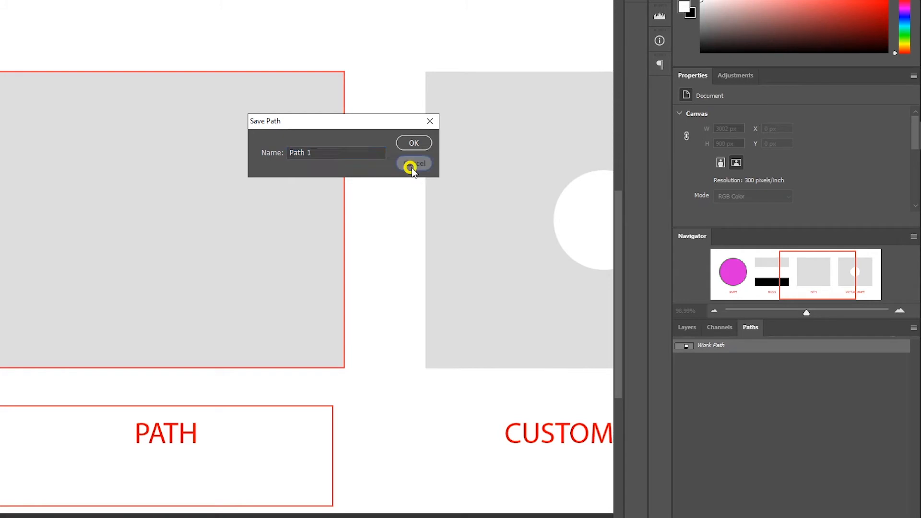
click(913, 327)
click(879, 335)
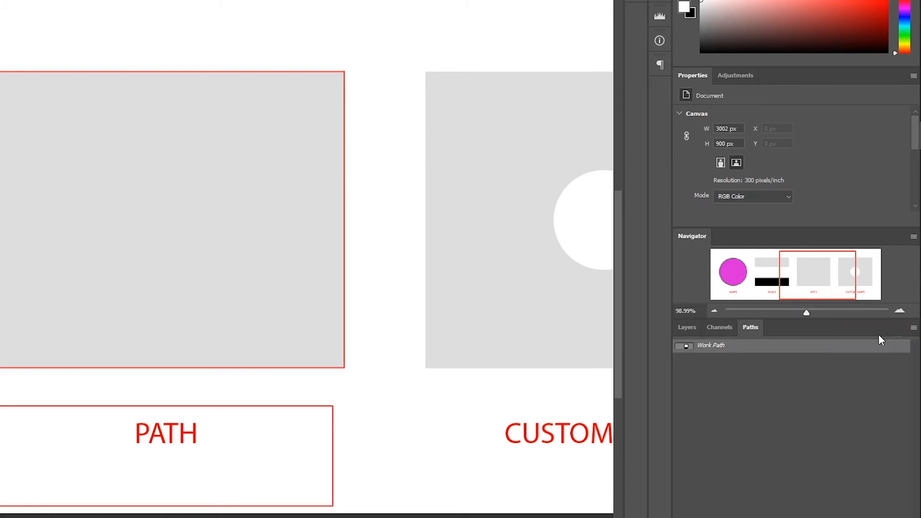
text(RECTANGLES)
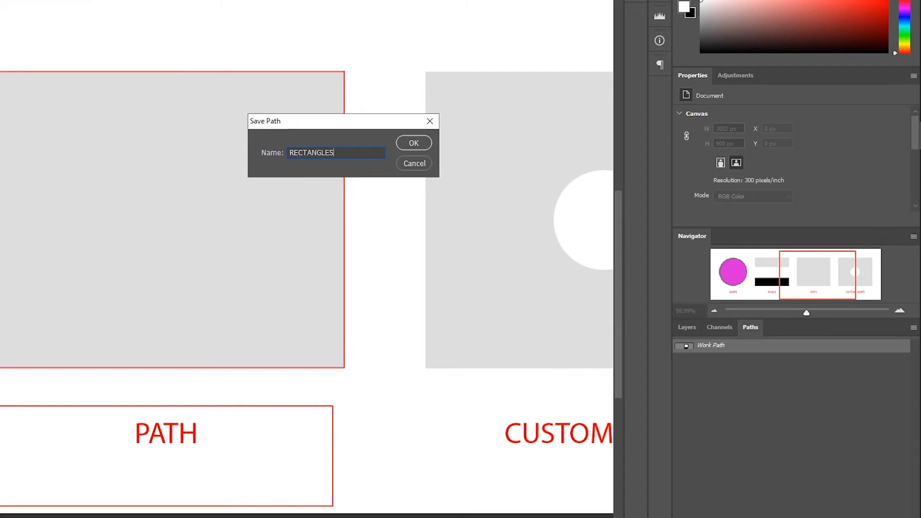
click(423, 143)
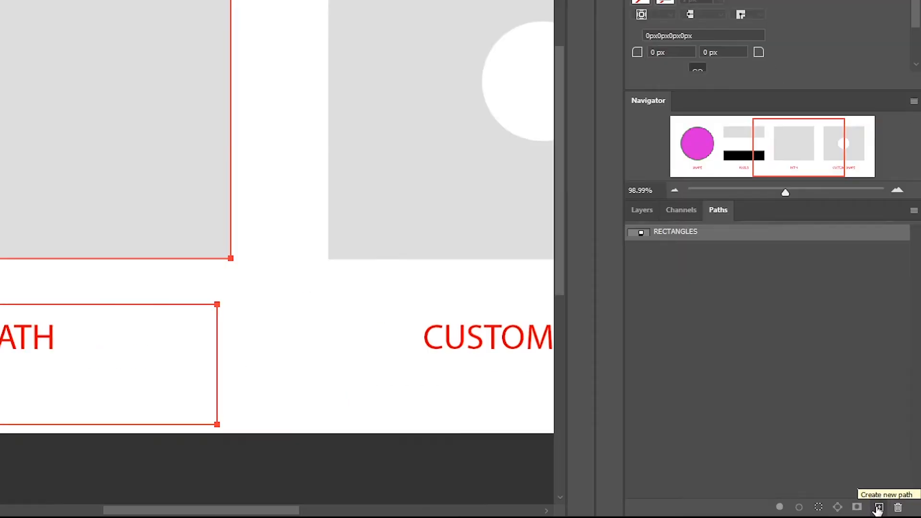
- Create a new path and draw a rectangle of about 580 × 444 px in it over the grey PATH area
click(891, 511)
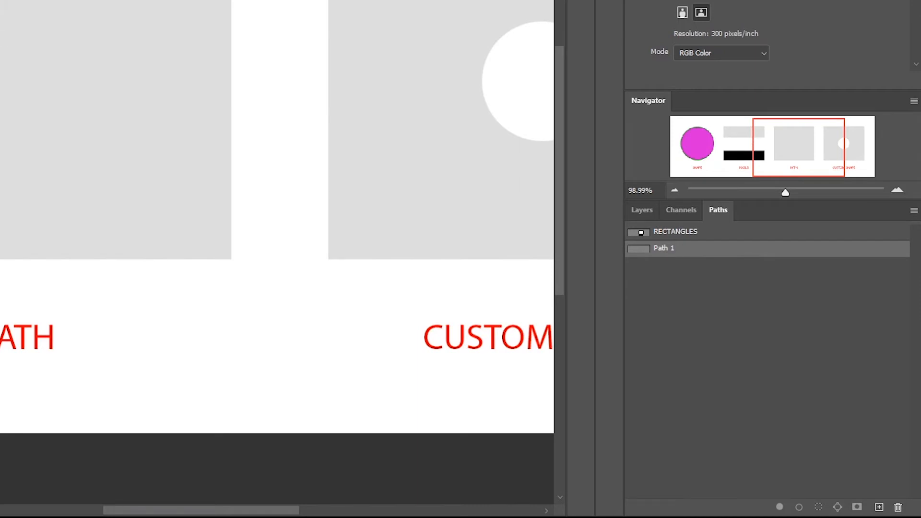
drag(175, 107, 450, 318)
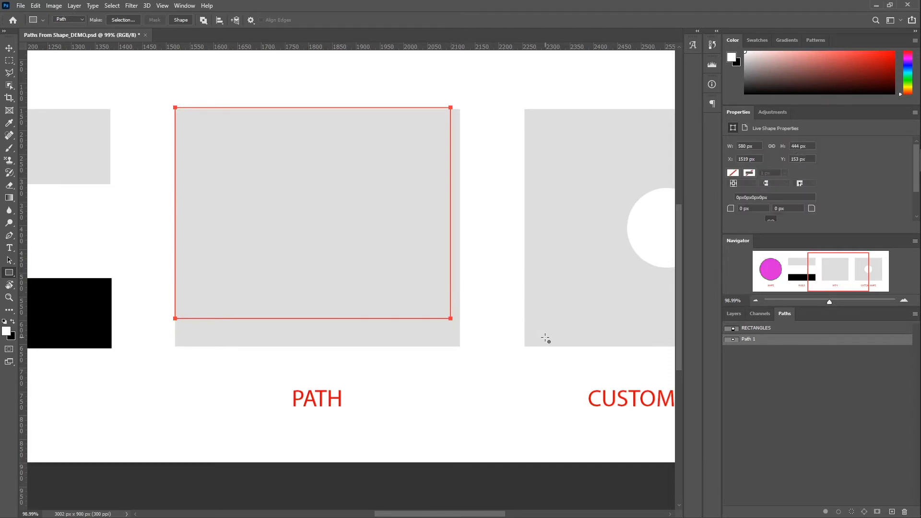
- Switch between the RECTANGLES path and Path 1 to compare them, and delete Path 1
click(764, 330)
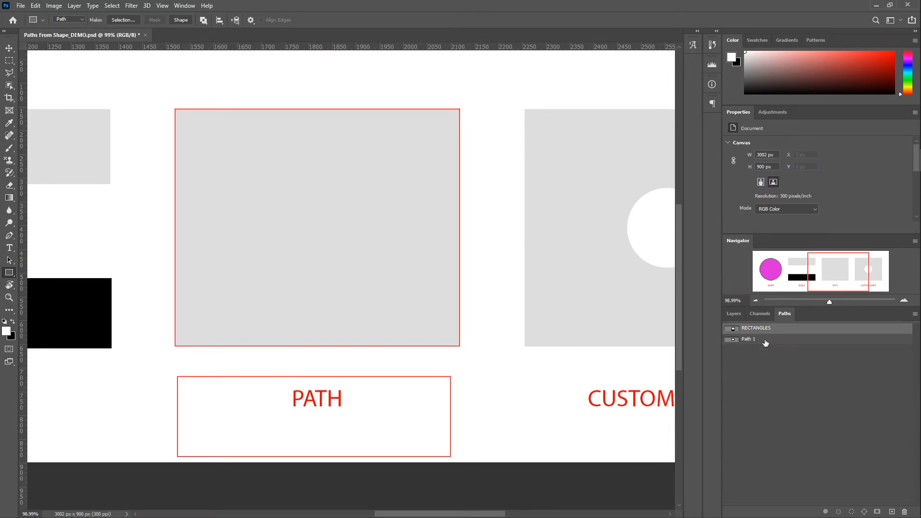
click(765, 341)
click(766, 329)
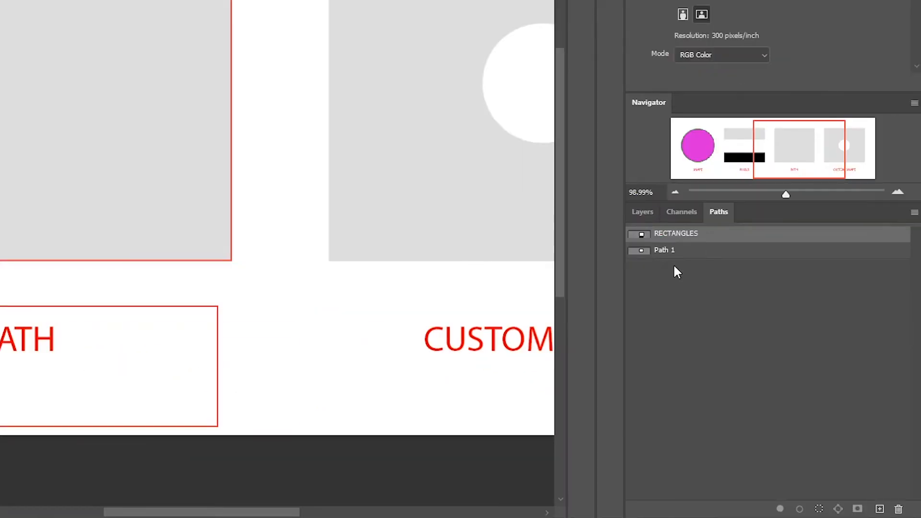
drag(681, 254, 897, 507)
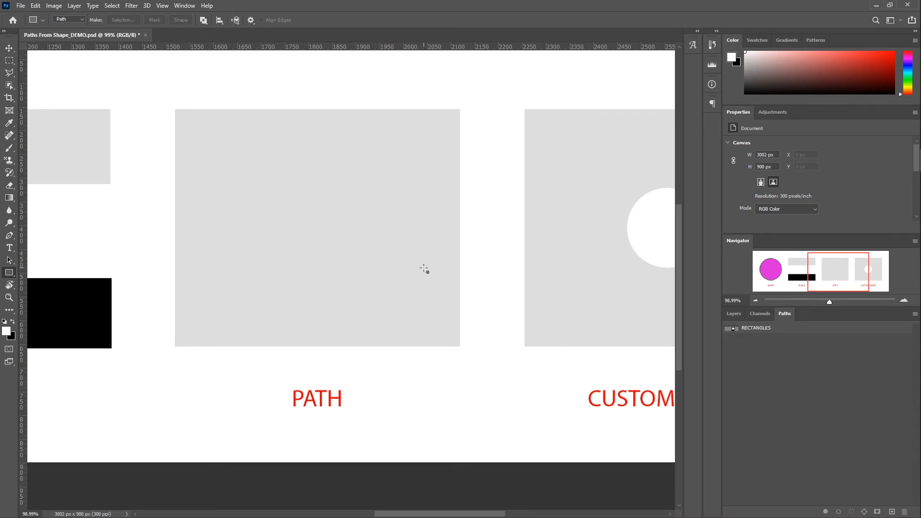
- Return to the layer list and add a new empty layer above Layer 1
click(731, 313)
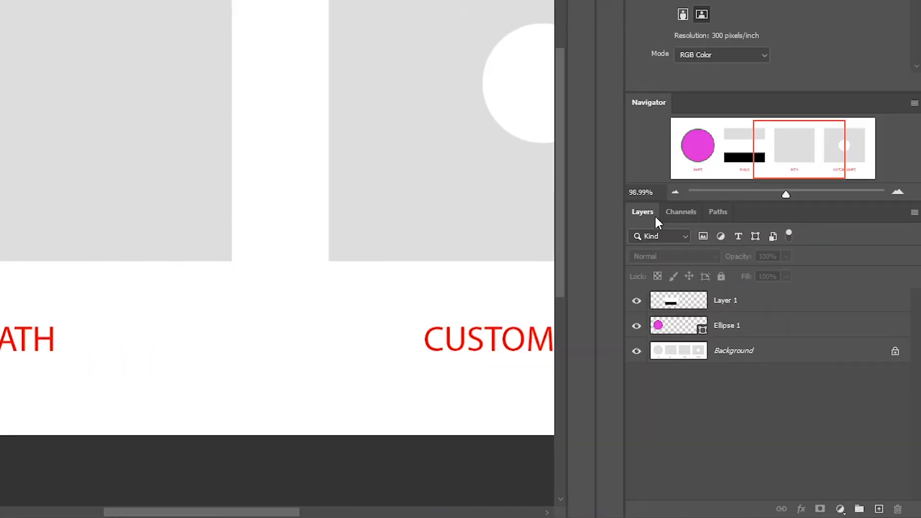
click(879, 509)
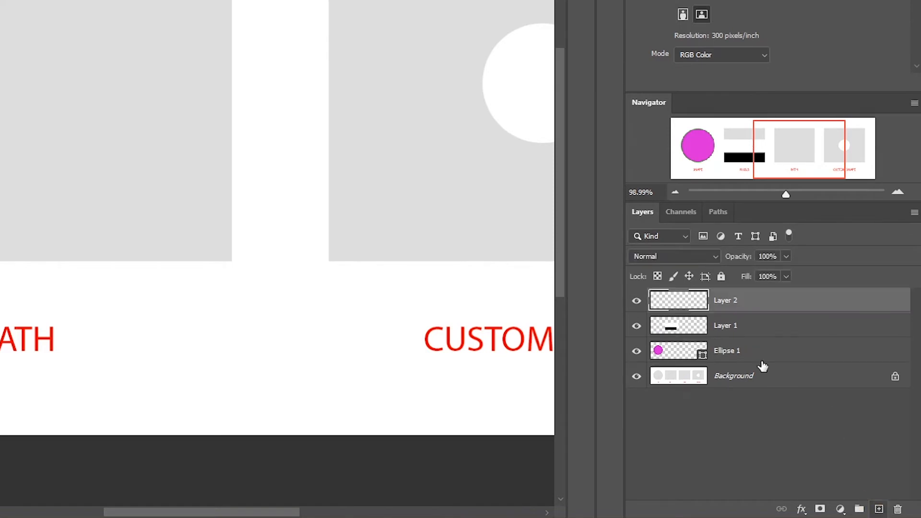
- Rename the new empty layer Layer 2 as RECTANGLES
double_click(725, 300)
text(RECTANGLES)
- Activate the RECTANGLES path and select its upper rectangle subpath over the grey PATH area
click(724, 211)
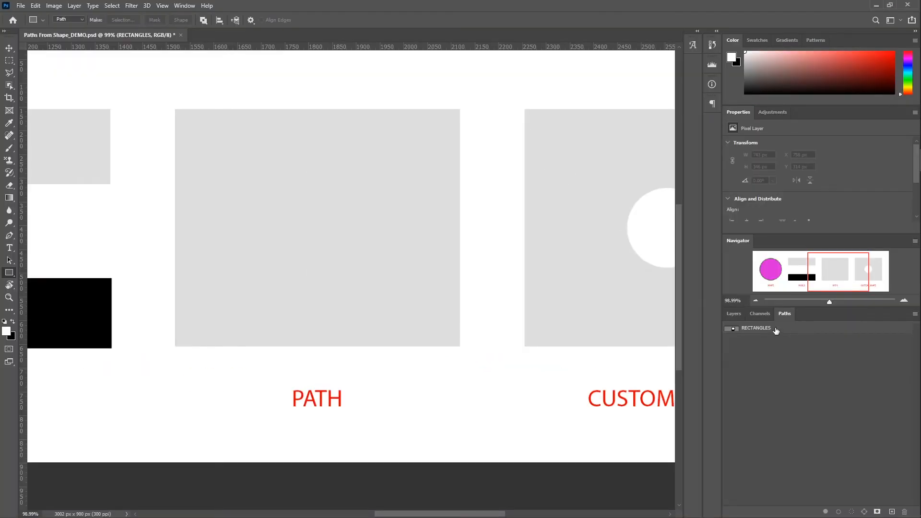
click(776, 331)
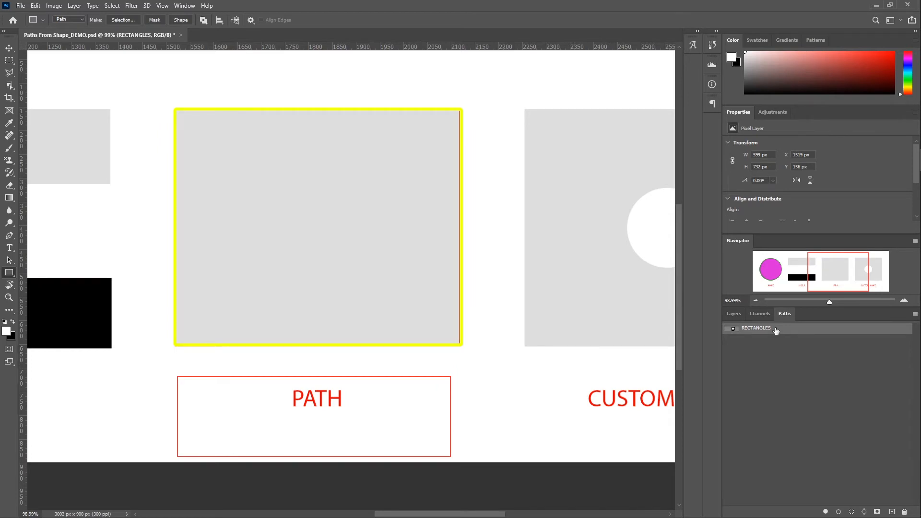
click(10, 259)
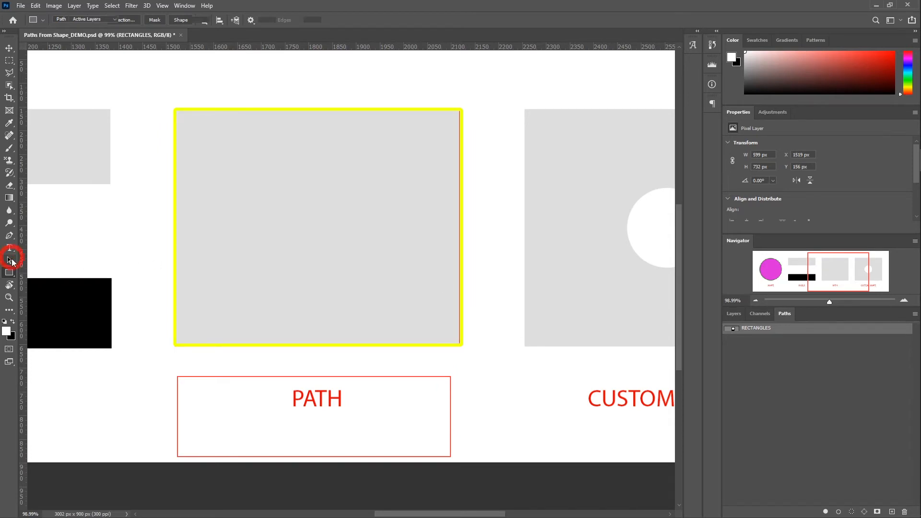
click(174, 199)
right_click(173, 199)
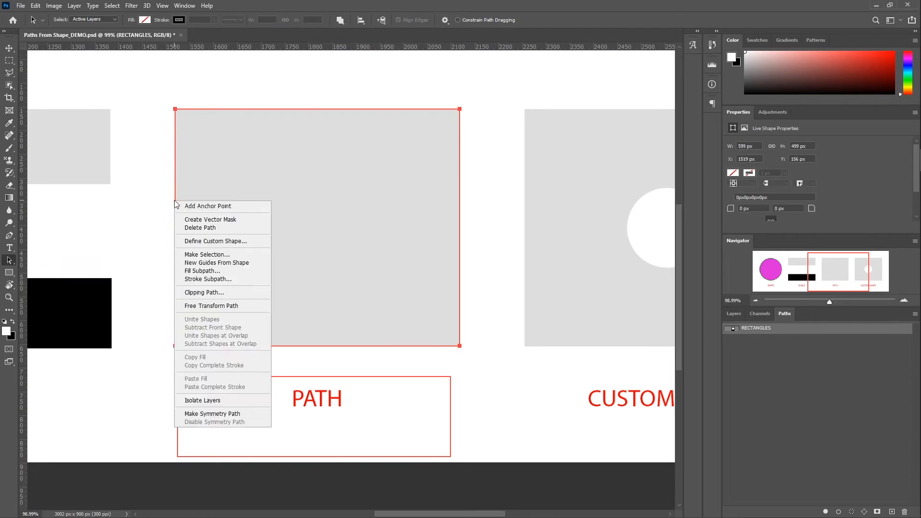
click(197, 272)
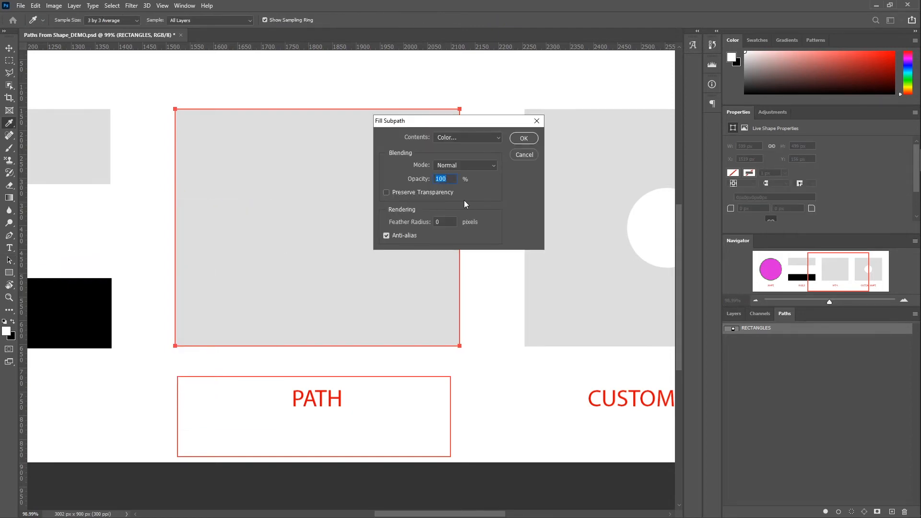
click(488, 138)
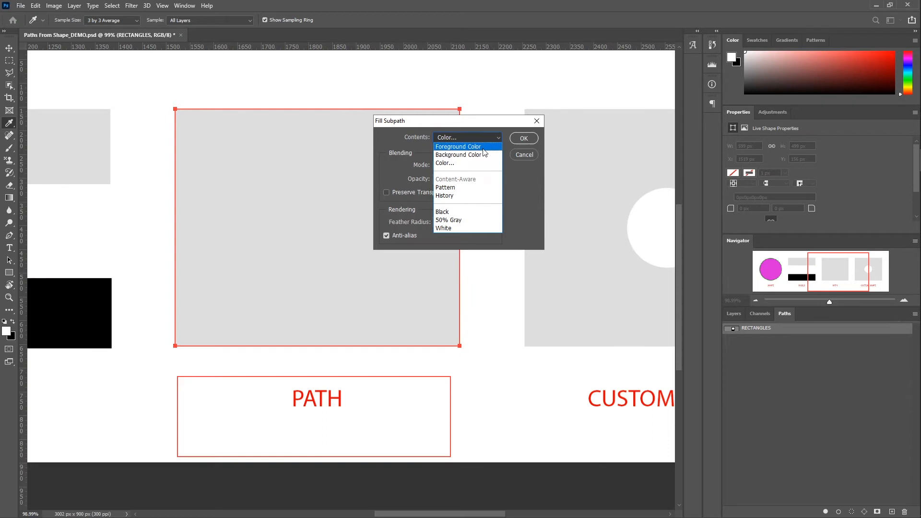
click(481, 148)
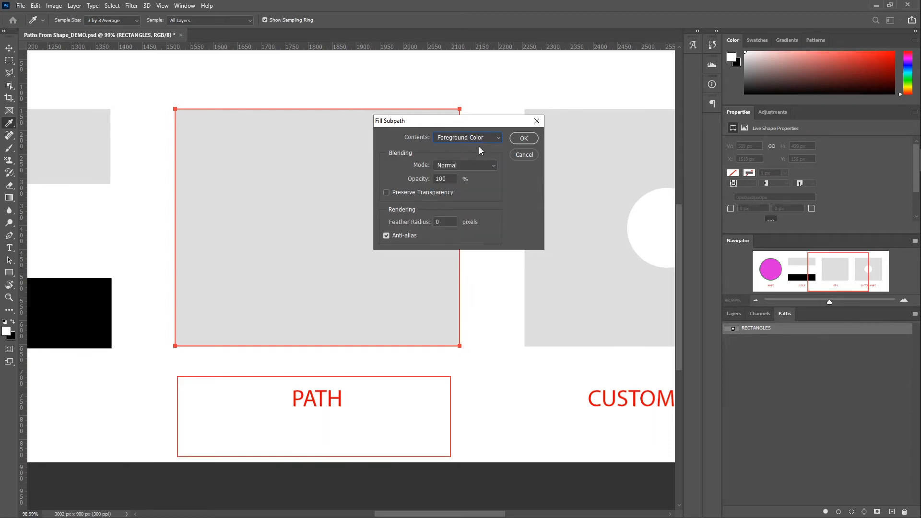
click(523, 155)
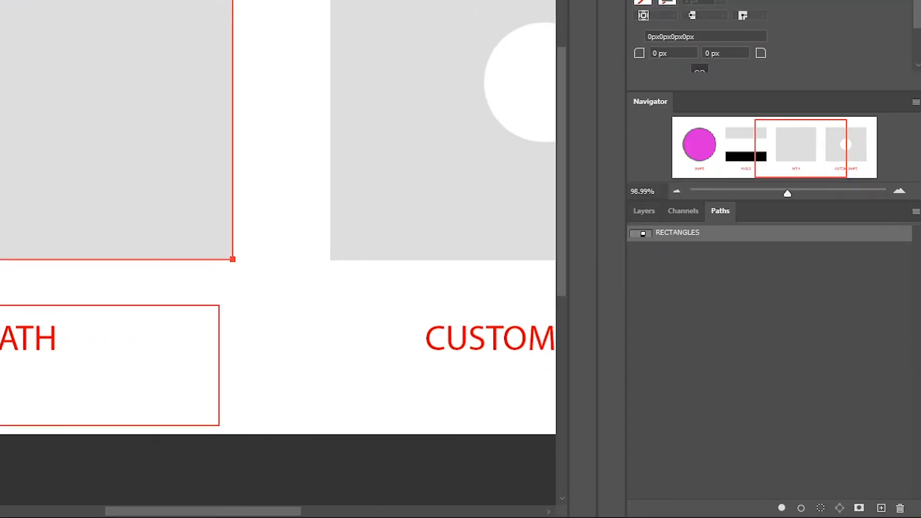
- Fill the selected rectangle subpath with the black foreground color on the RECTANGLES layer, and deselect the path
click(783, 508)
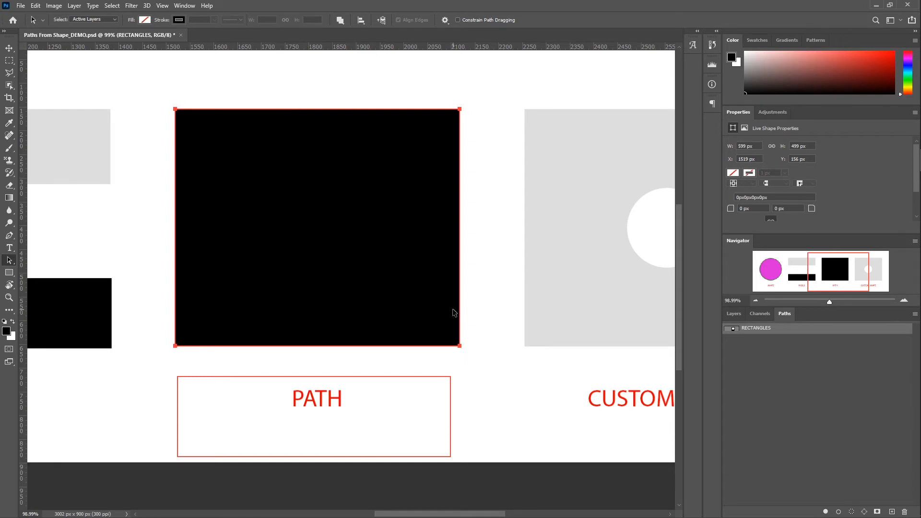
click(733, 313)
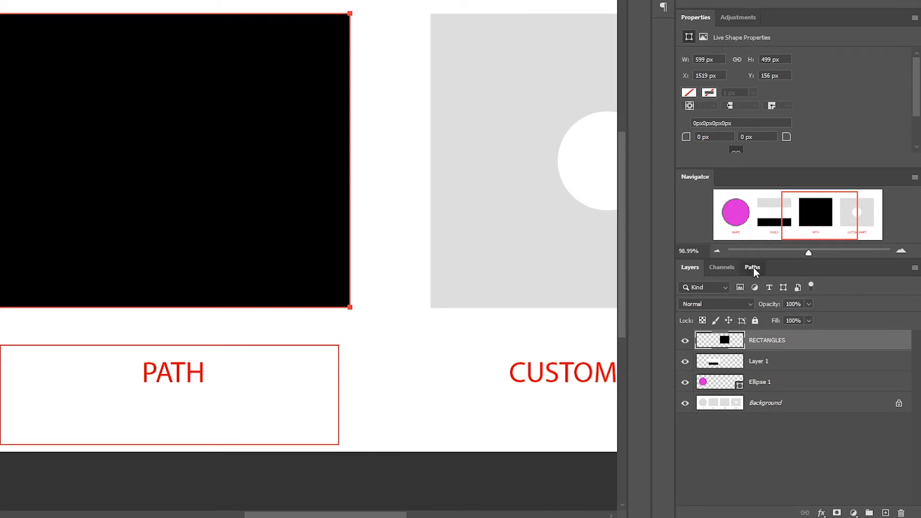
click(752, 268)
click(736, 345)
click(689, 267)
- Scale the black pixel rectangle down to a tiny block at the centre of the grey PATH area
key(ctrl+t)
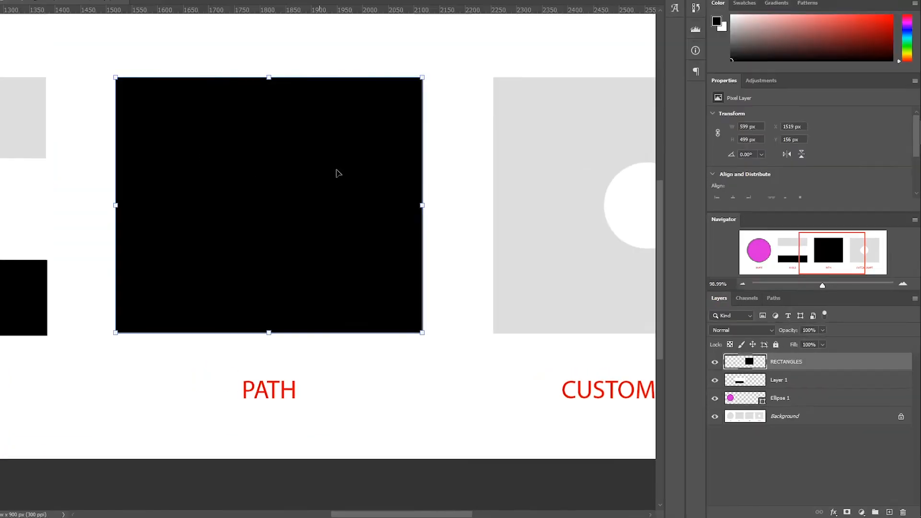
drag(350, 14, 208, 129)
drag(346, 201, 323, 220)
click(475, 21)
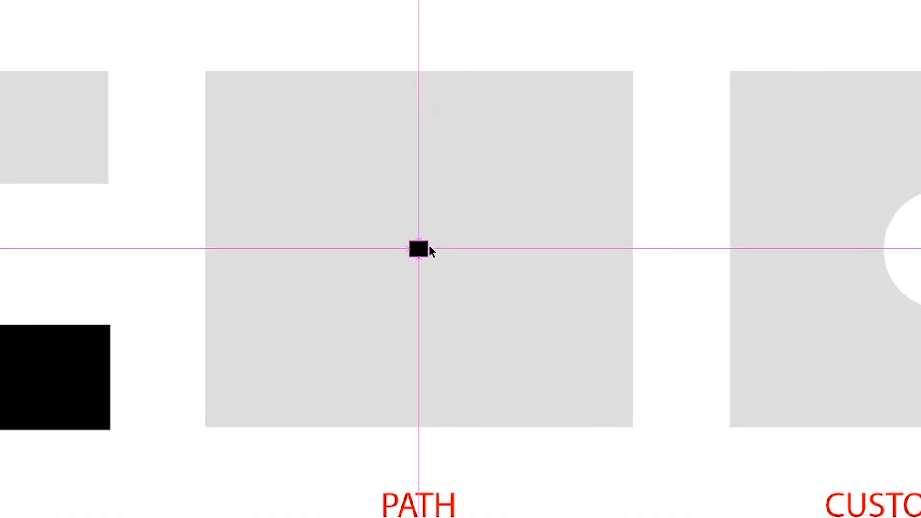
- Scale the tiny black pixel block back up about its centre to about 609 × 519 px
key(ctrl+t)
drag(428, 241, 655, 90)
key(Return)
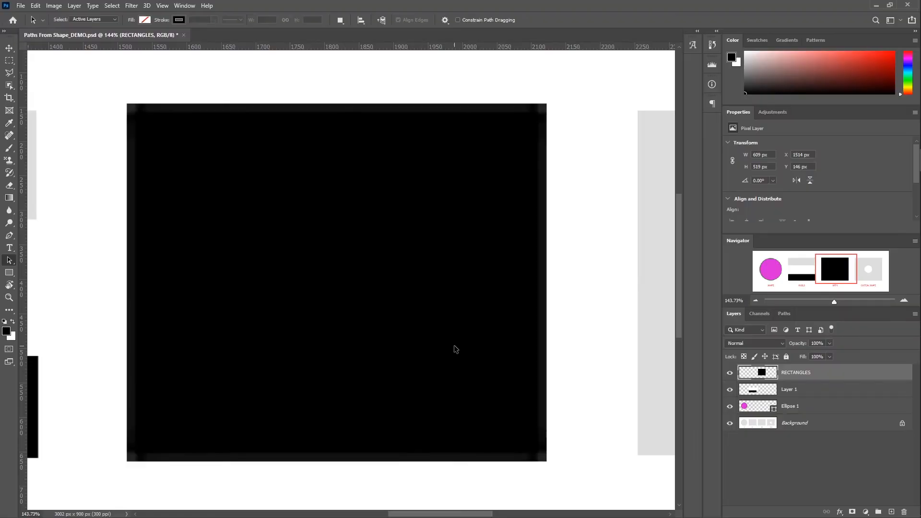
- Select the enlarged black rectangle with a rectangular marquee, erase its pixels from the RECTANGLES layer, and deselect
scroll(629, 381, down, 1)
drag(597, 371, 604, 301)
key(m)
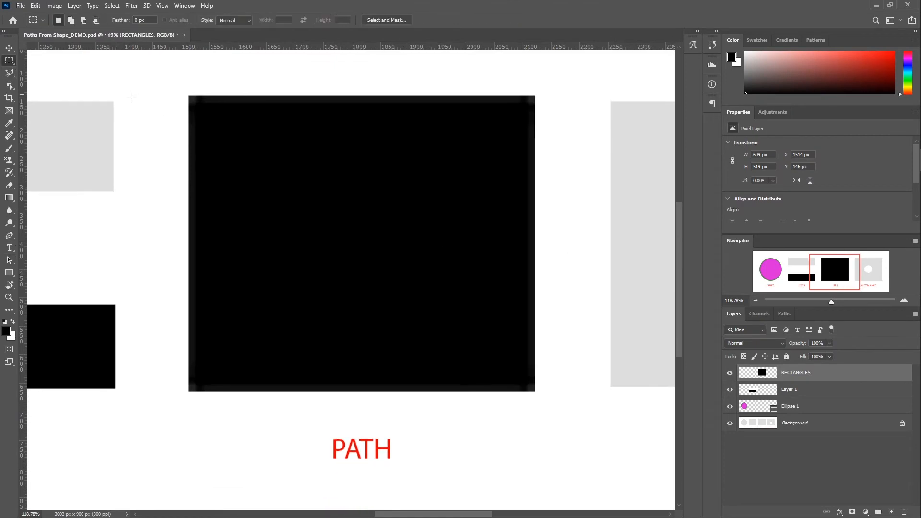
drag(159, 77, 552, 402)
key(Delete)
key(ctrl+d)
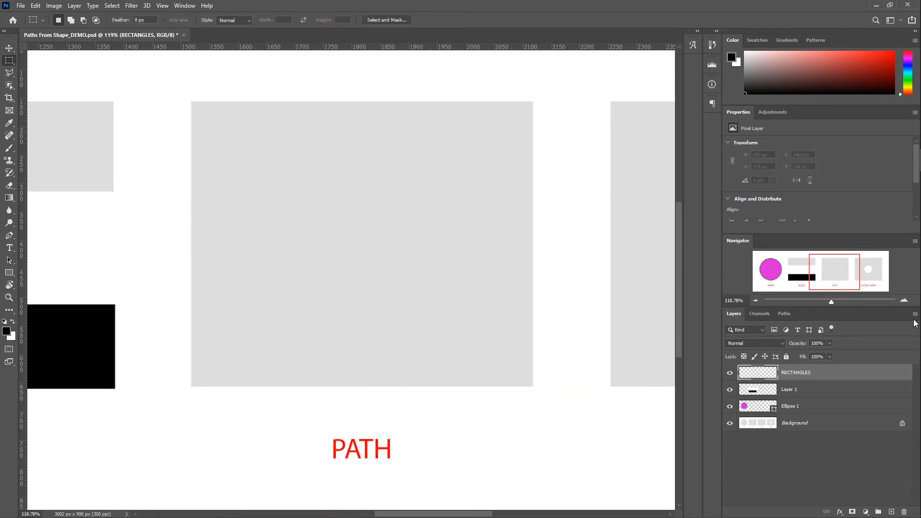
- Fill the upper subpath of the RECTANGLES path with Foreground Color, and return to the layer list
click(783, 313)
click(756, 328)
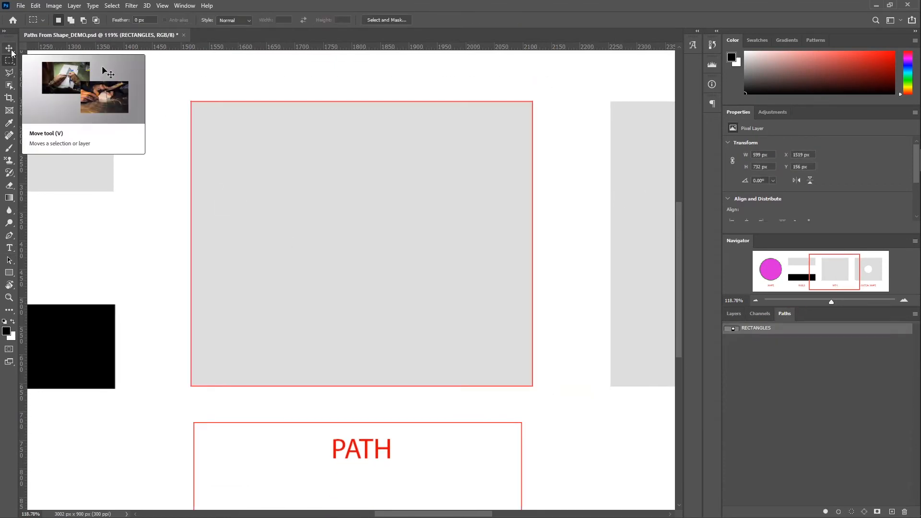
click(9, 260)
right_click(192, 172)
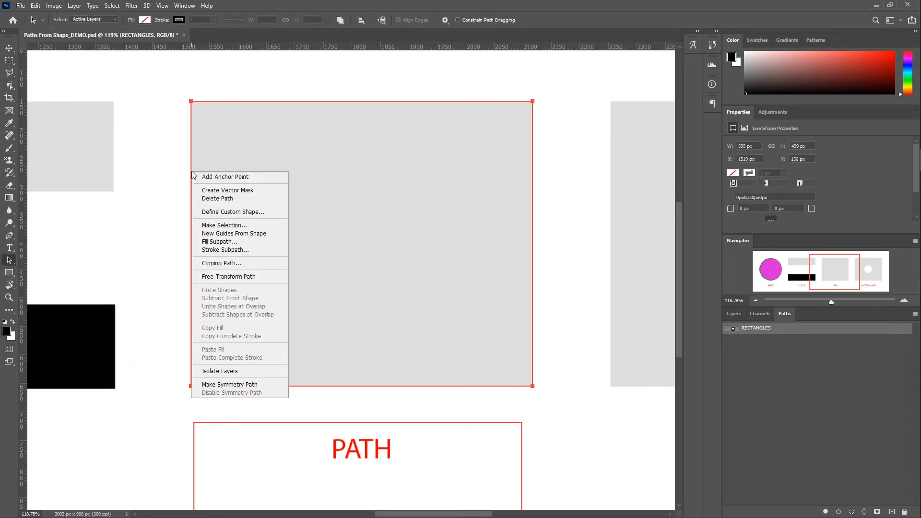
click(219, 242)
click(475, 138)
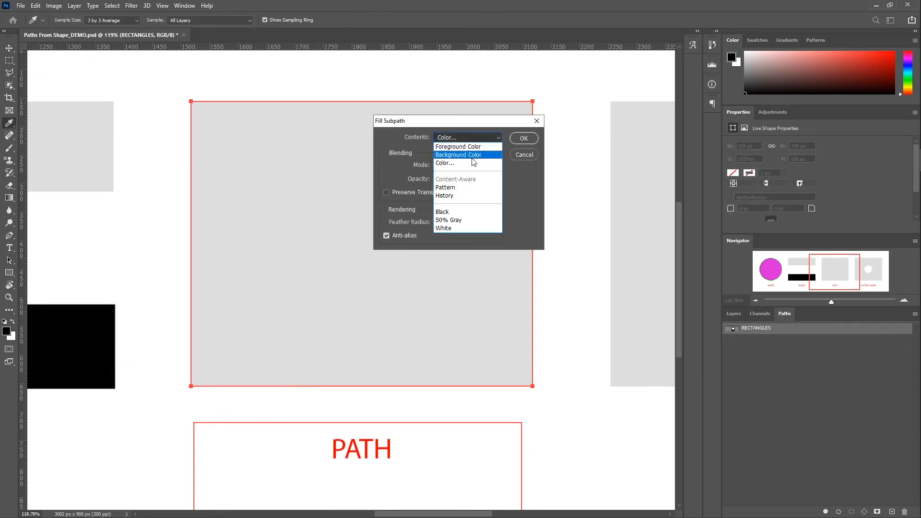
click(458, 146)
click(523, 138)
key(v)
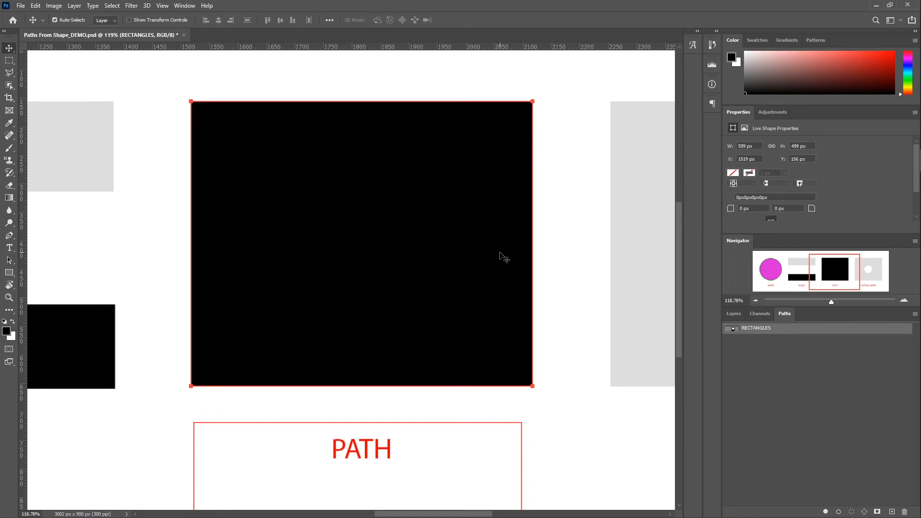
click(733, 314)
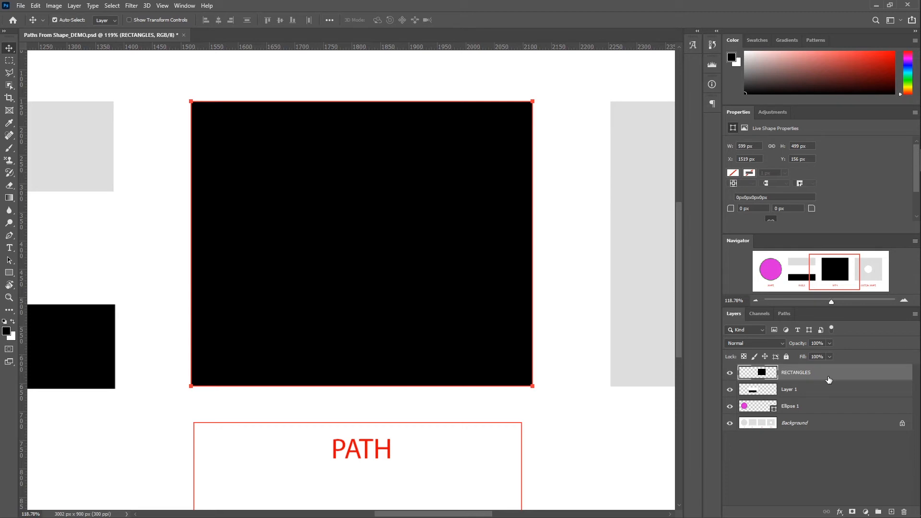
- Set up the Brush tool with the Hard Round tip at a size of 10 px
click(9, 260)
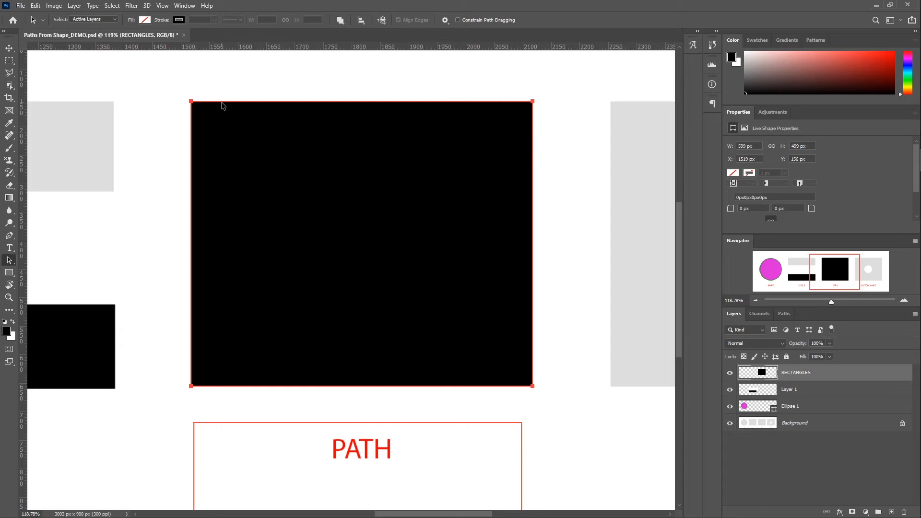
key(b)
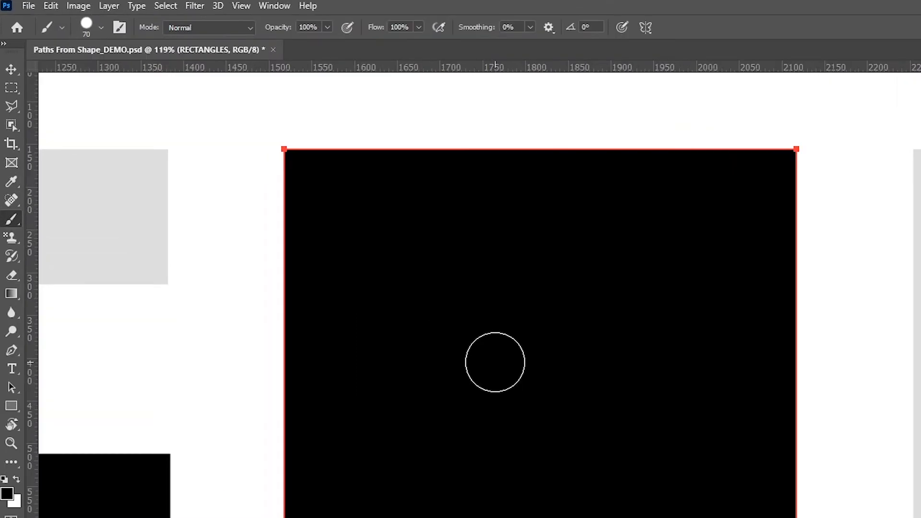
click(99, 27)
click(99, 226)
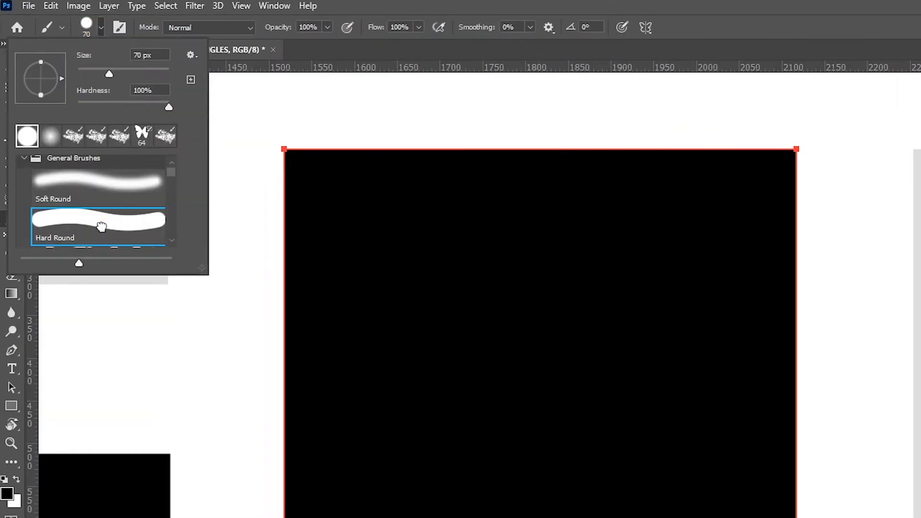
double_click(135, 56)
text(10)
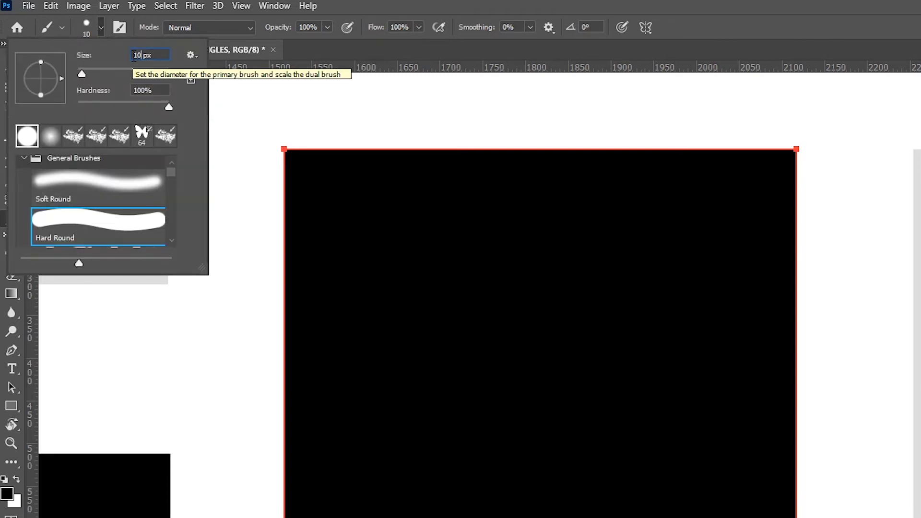
key(Return)
- Change the foreground color to a bright green, 00ef43
click(7, 493)
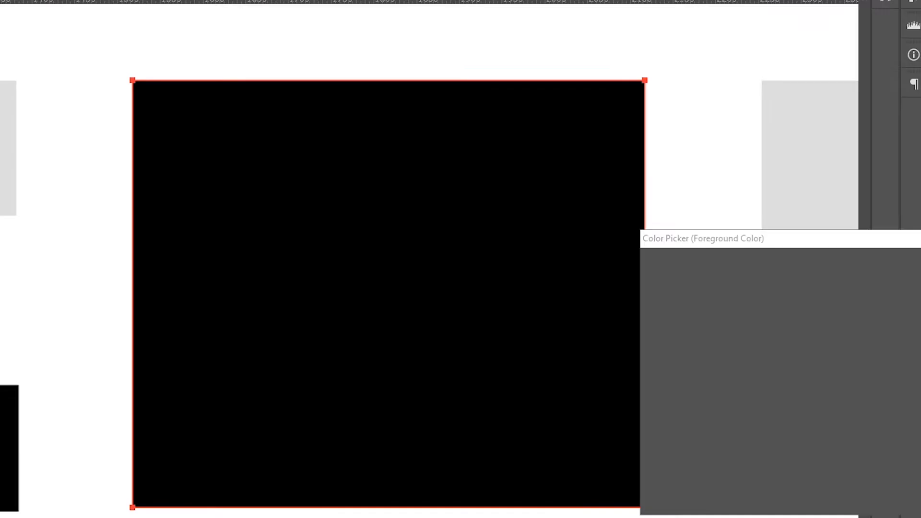
click(544, 247)
drag(501, 209, 529, 198)
drag(590, 186, 530, 137)
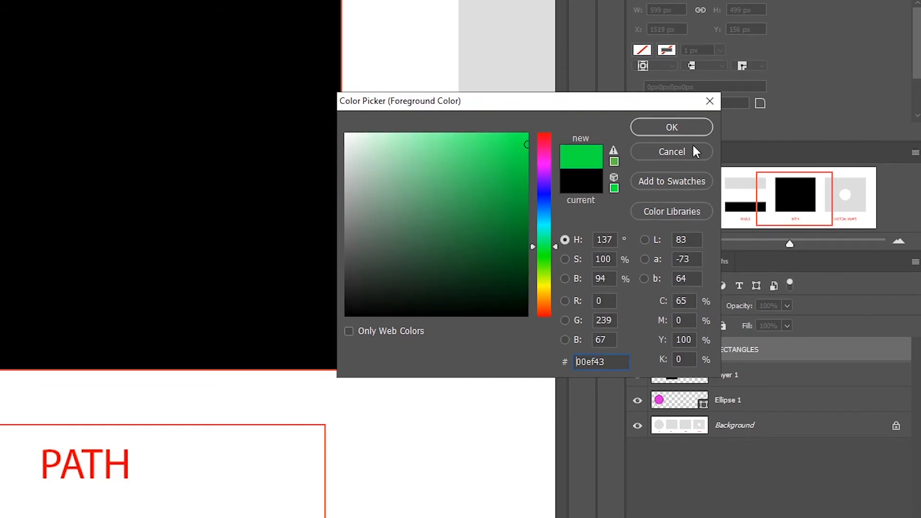
click(698, 130)
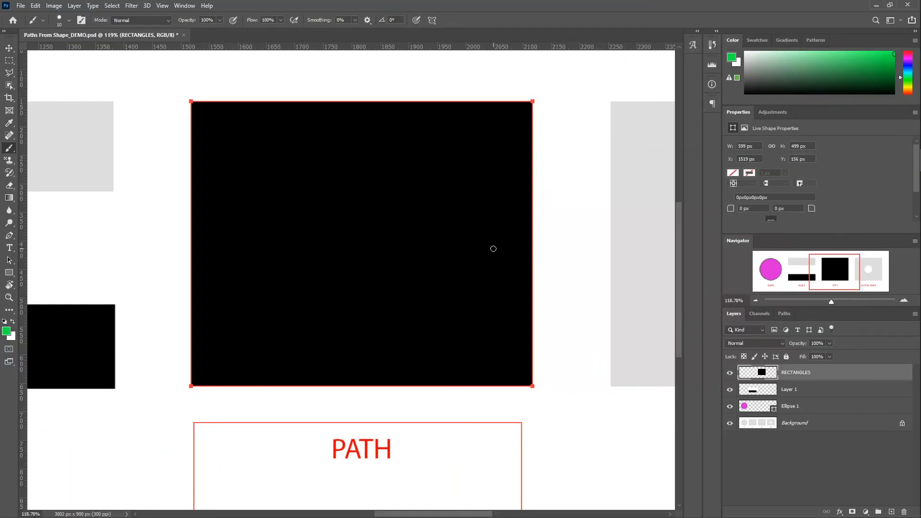
- Stroke the selected subpath of the RECTANGLES path with the green brush
click(783, 314)
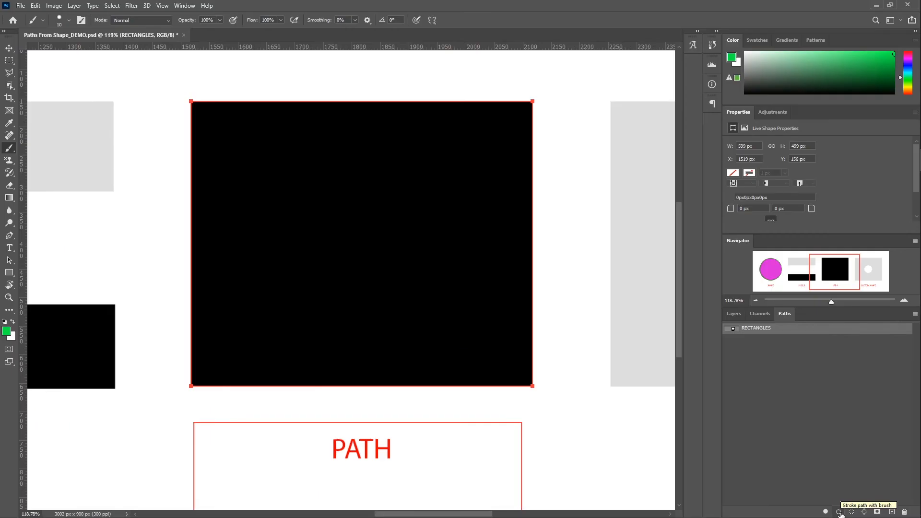
click(838, 512)
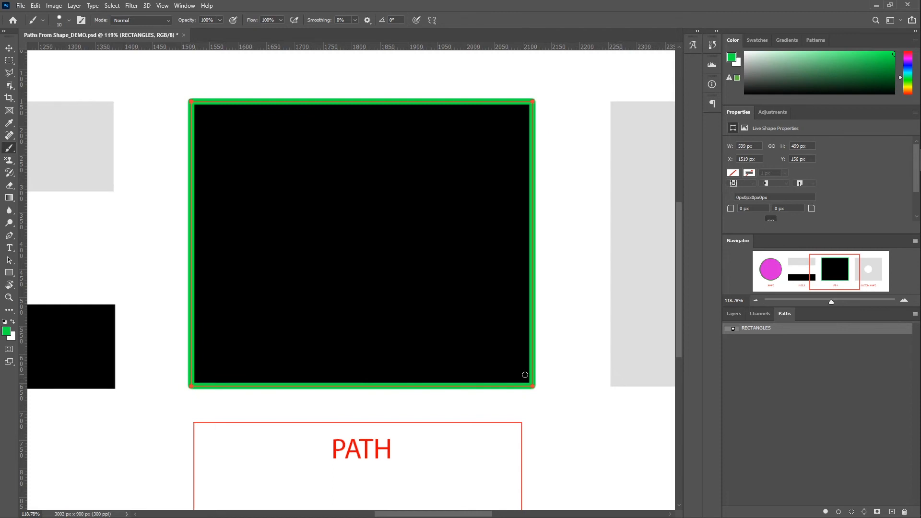
- Examine the tools offered for stroking the upper rectangle in Stroke Subpath, and cancel without applying
key(a)
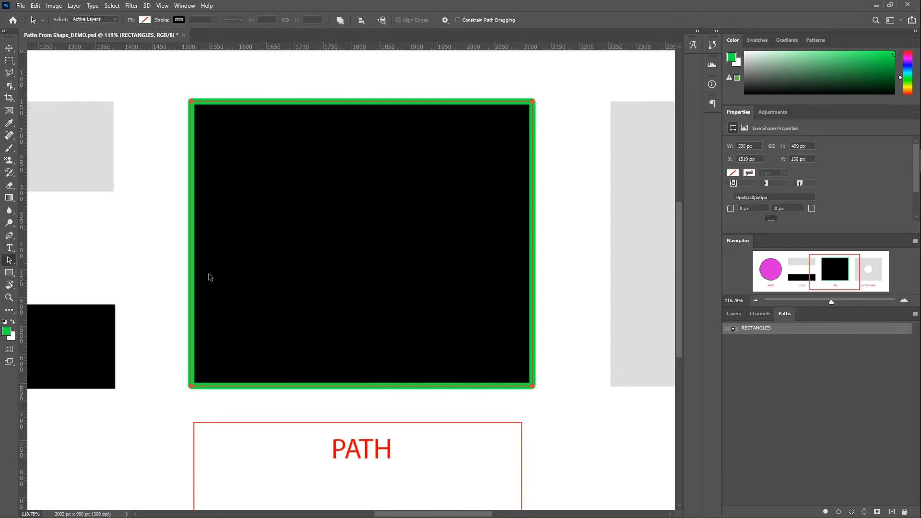
right_click(189, 144)
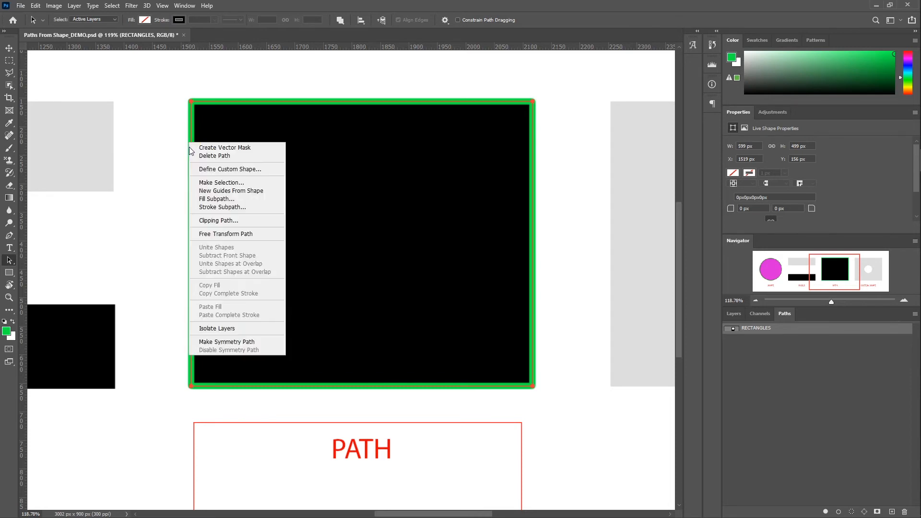
click(222, 206)
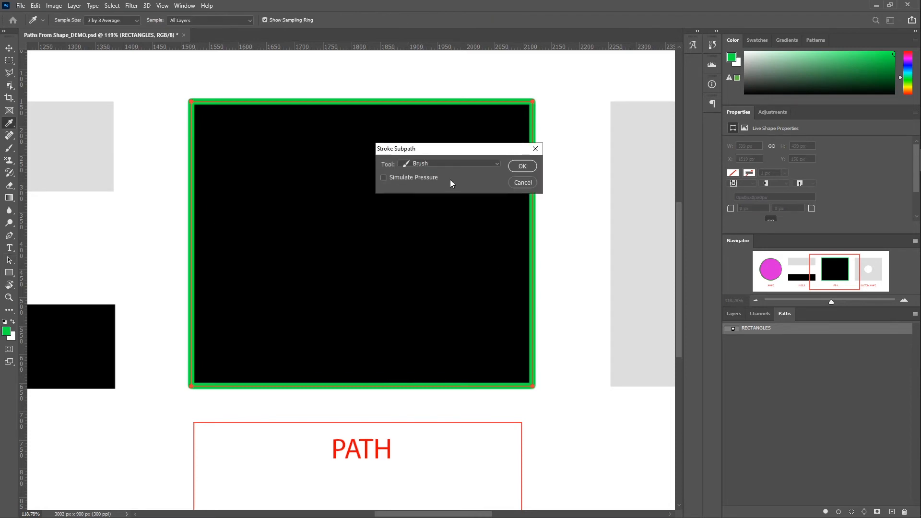
click(482, 163)
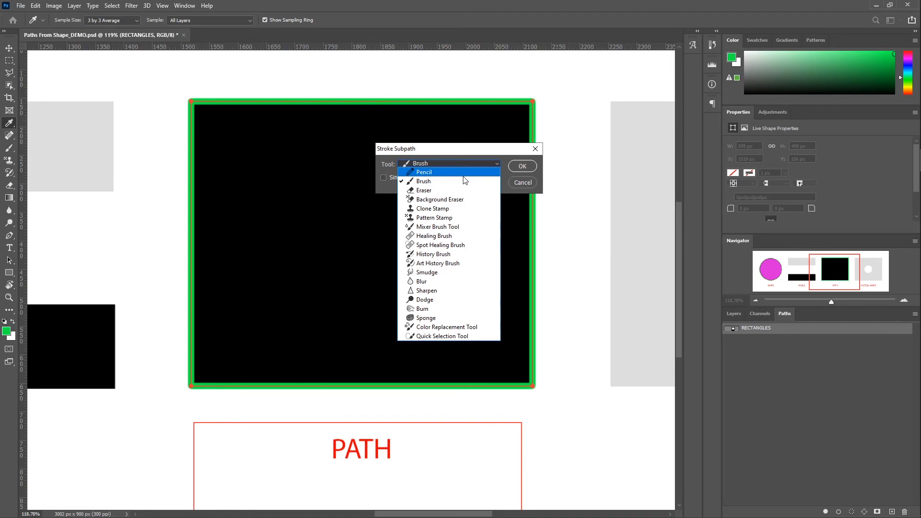
click(474, 152)
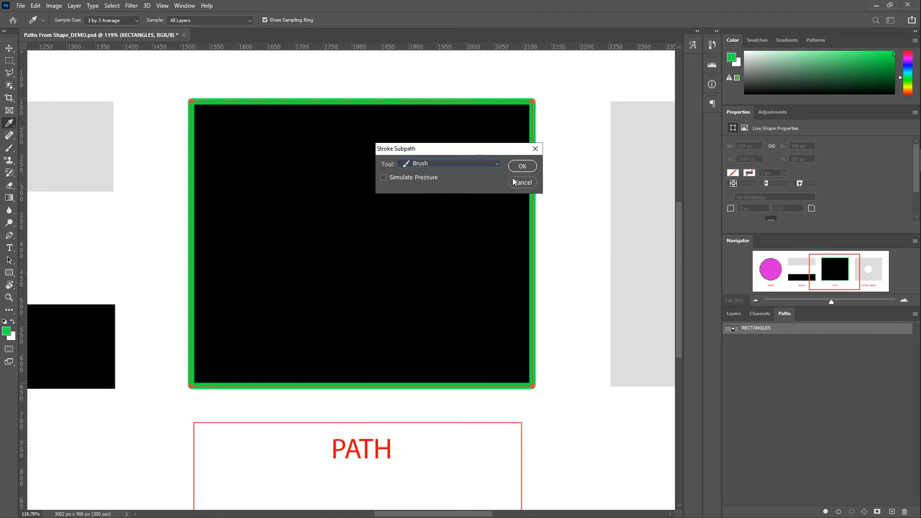
click(514, 181)
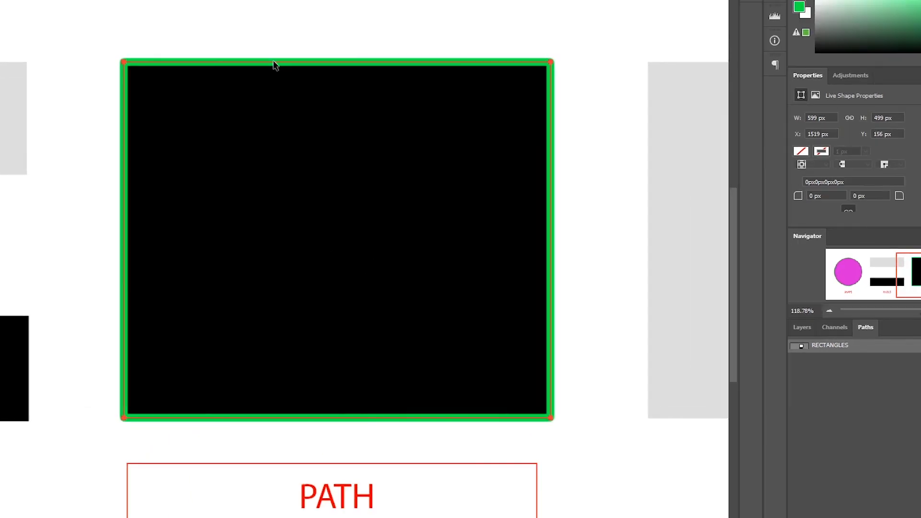
- Load the rectangle path as a selection, and clear that selection again
right_click(275, 66)
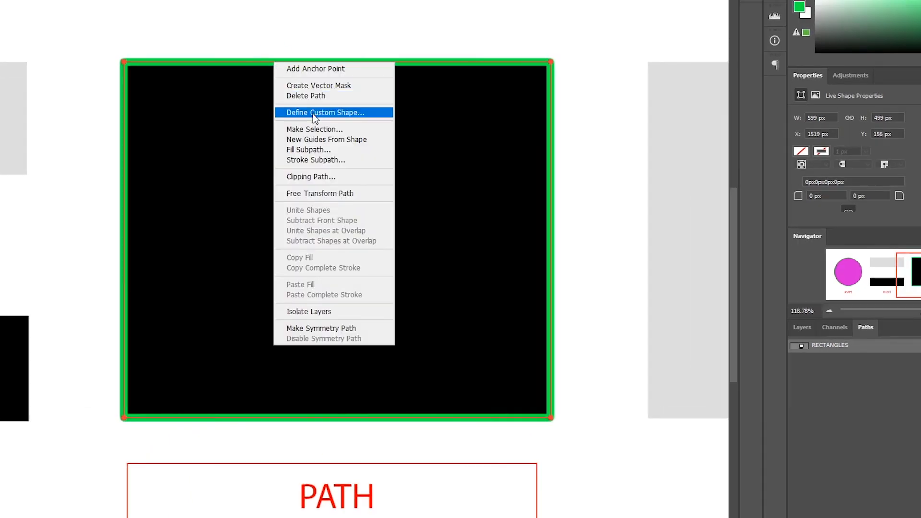
click(378, 28)
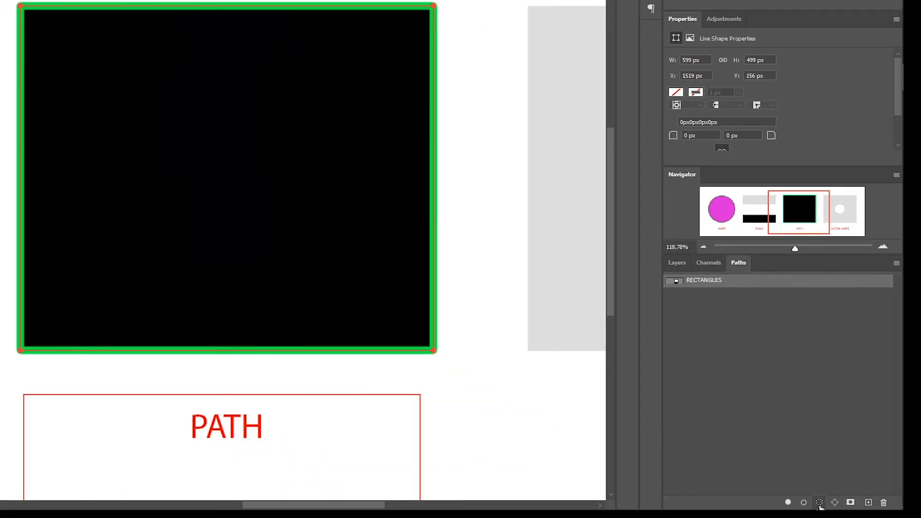
click(819, 502)
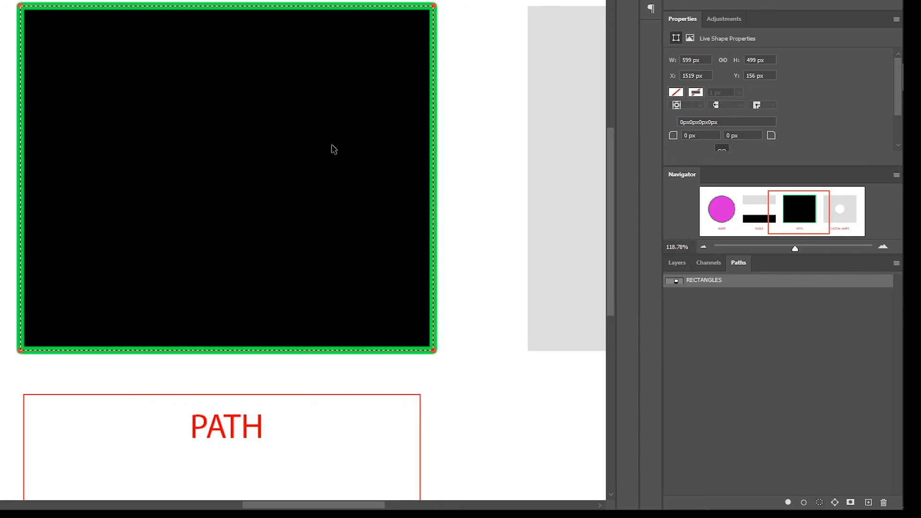
key(ctrl+d)
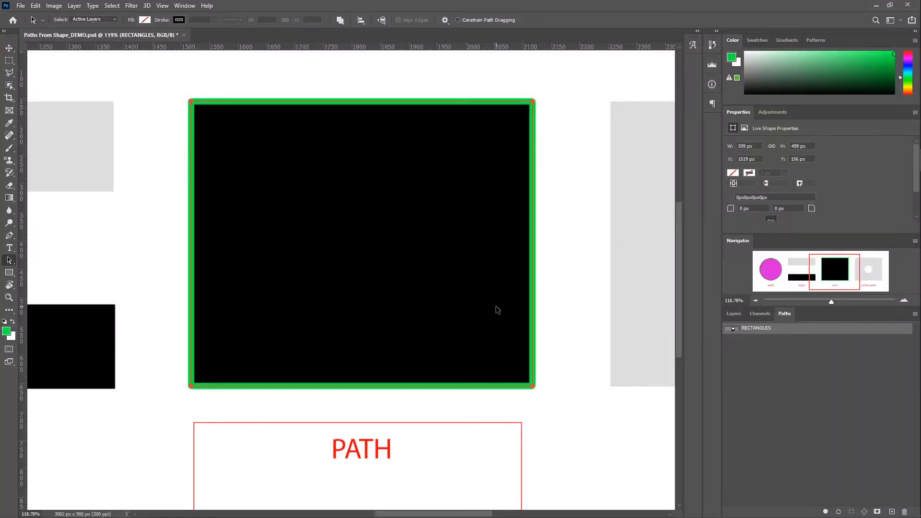
- Load the outline of the Ellipse 1 layer as a selection and convert it into a work path
key(ctrl+0)
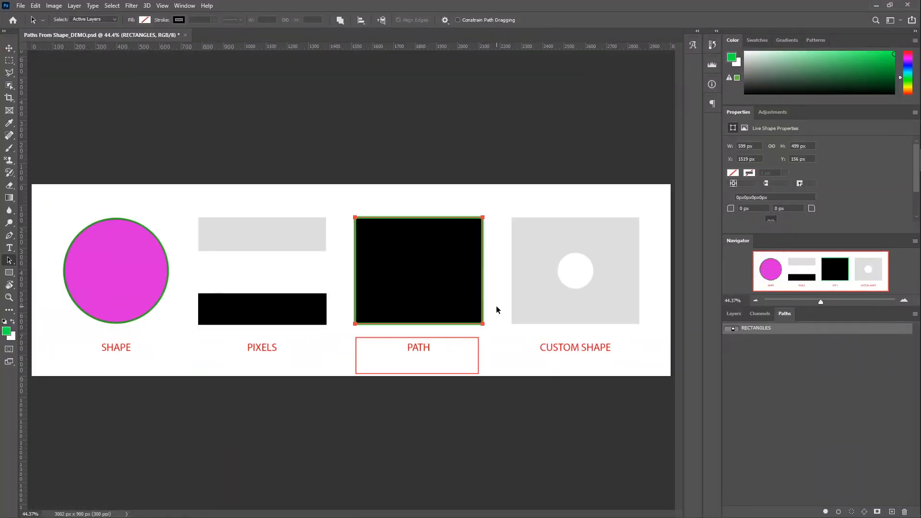
click(735, 314)
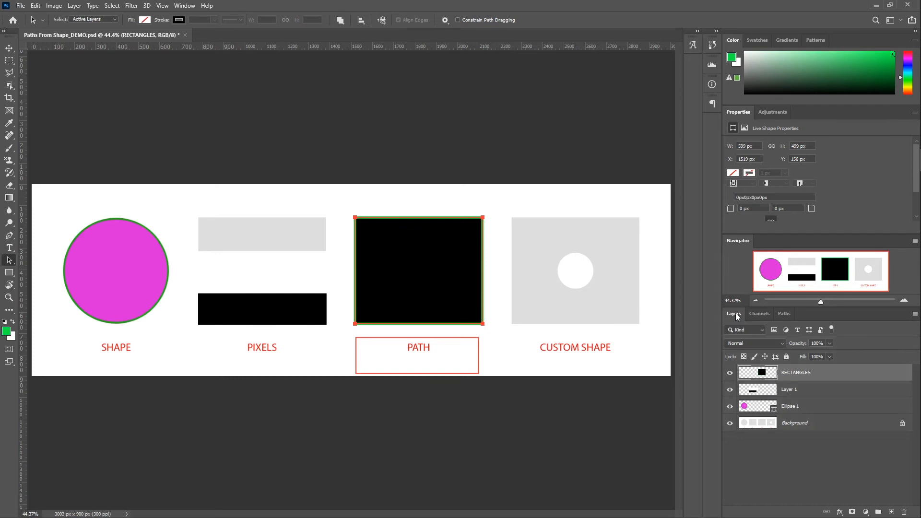
ctrl+click(744, 407)
click(783, 314)
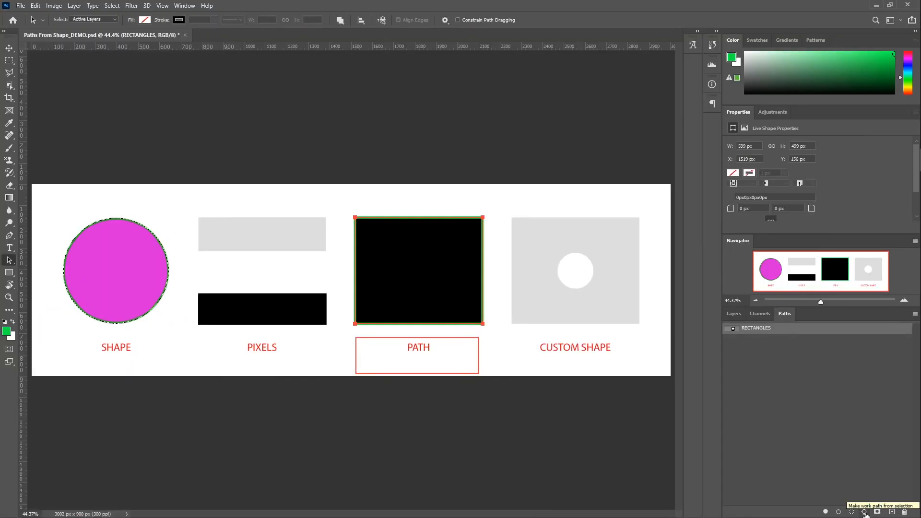
click(836, 507)
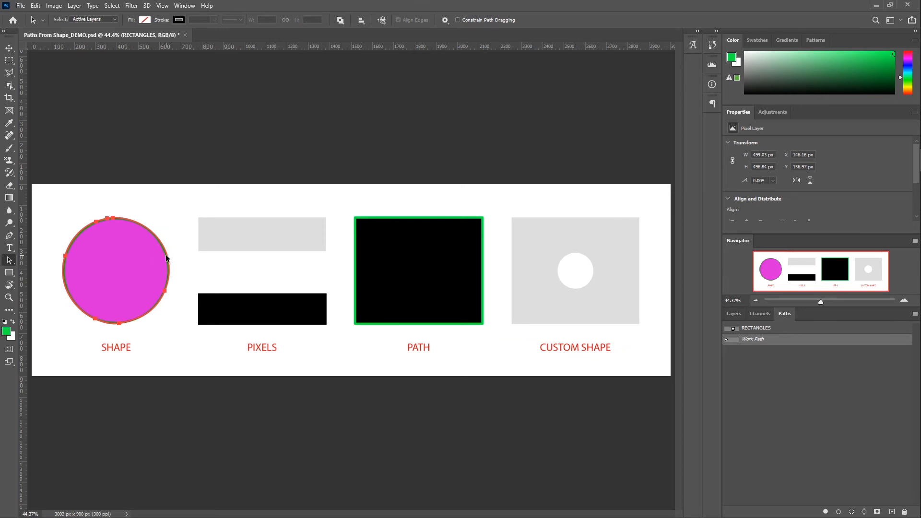
- Move the circular work path onto the CUSTOM SHAPE placeholder and scale it to about 34.87% to fit the white circle
mouse_move(166, 255)
mouse_down()
mouse_move(505, 290)
mouse_move(629, 253)
mouse_up()
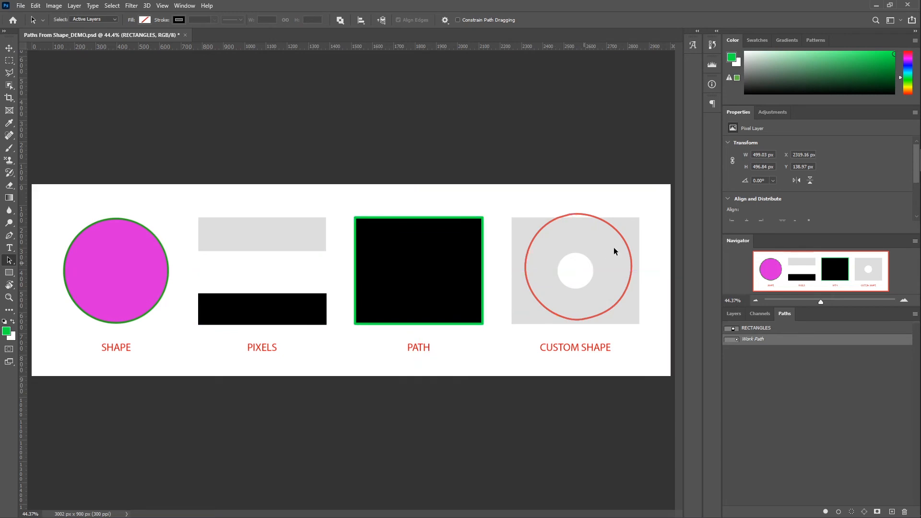
key(ctrl+t)
drag(632, 214, 592, 264)
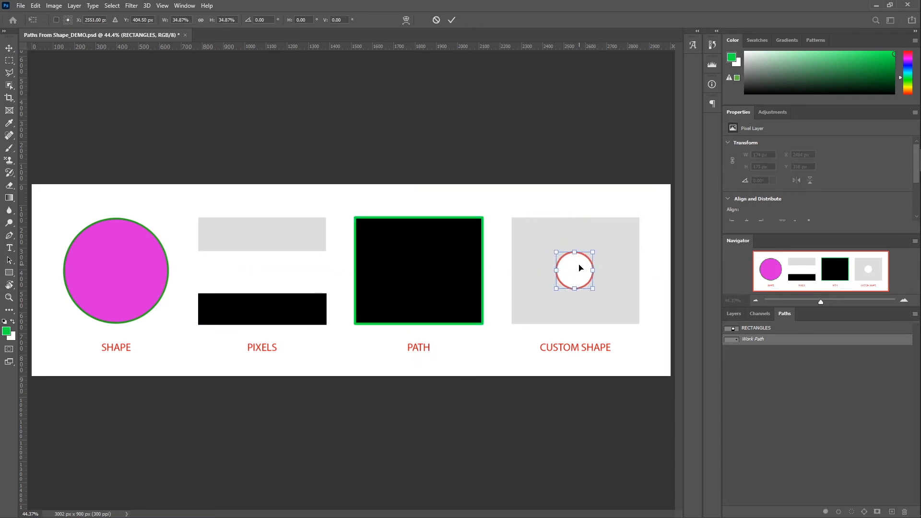
scroll(559, 305, up, 8)
drag(513, 245, 202, 258)
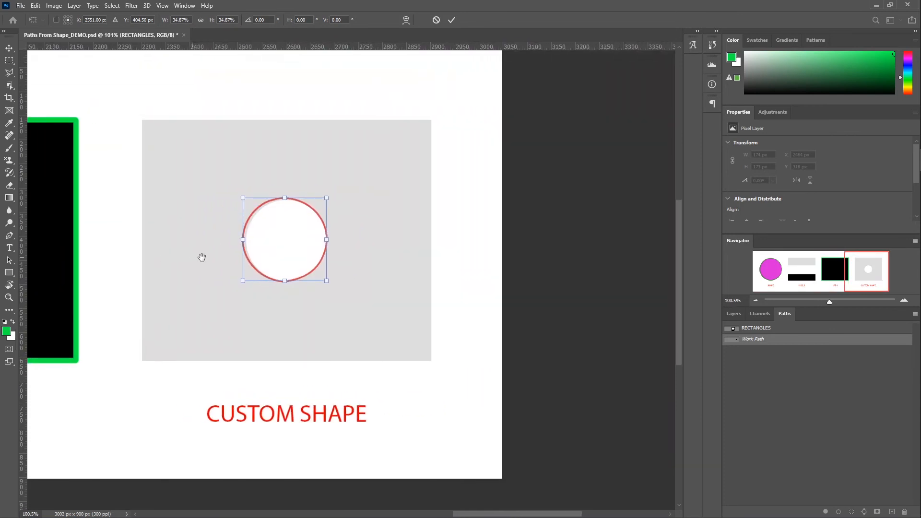
- Draw a rectangular path about 603 × 504 px around the gray placeholder, and nudge the circular path over the white circle
click(9, 273)
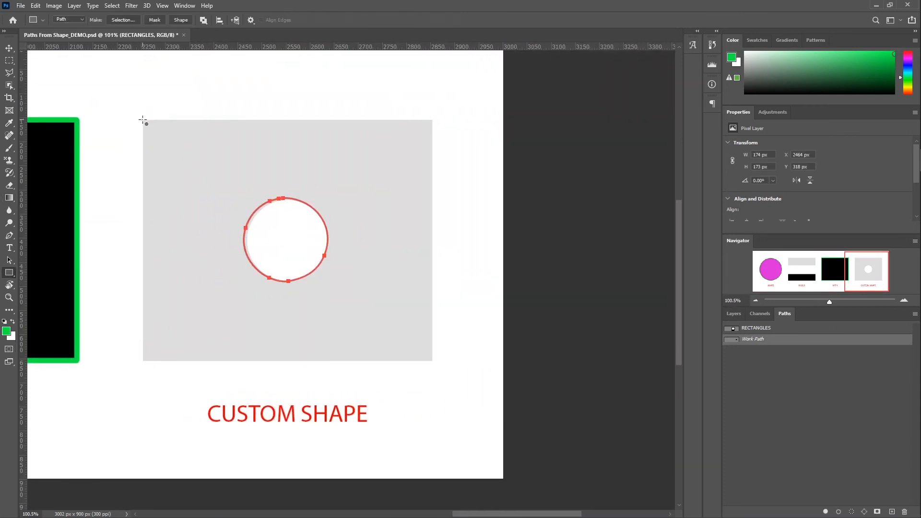
drag(143, 119, 433, 363)
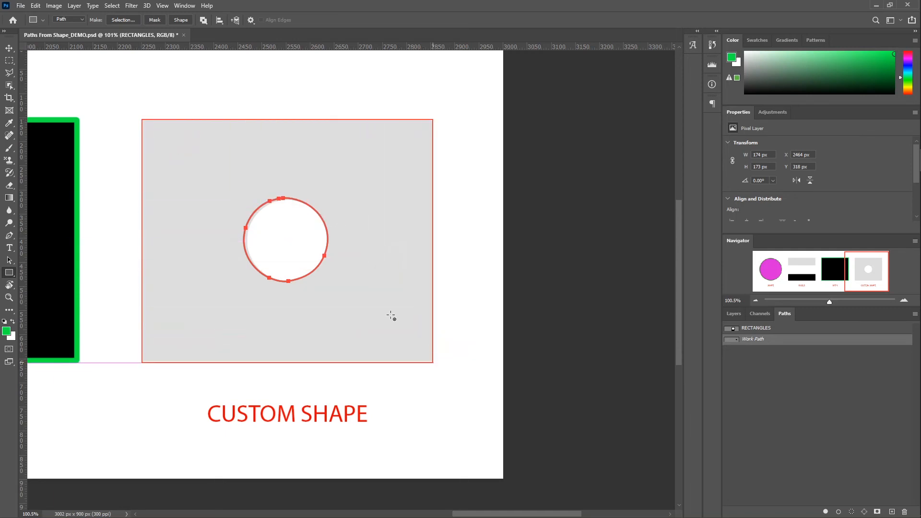
key(a)
drag(321, 263, 324, 269)
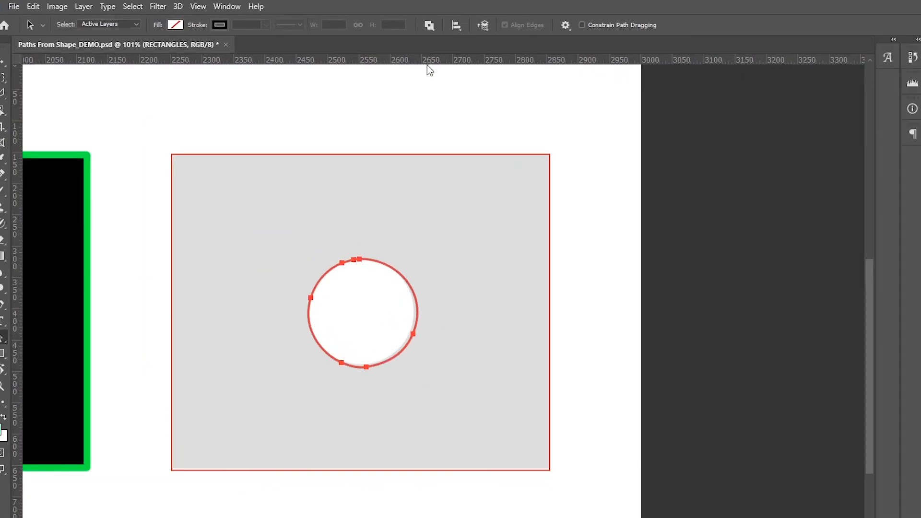
- Align the rectangular and circular paths on their horizontal and vertical centers, and fill the work path with the green foreground color
click(397, 155)
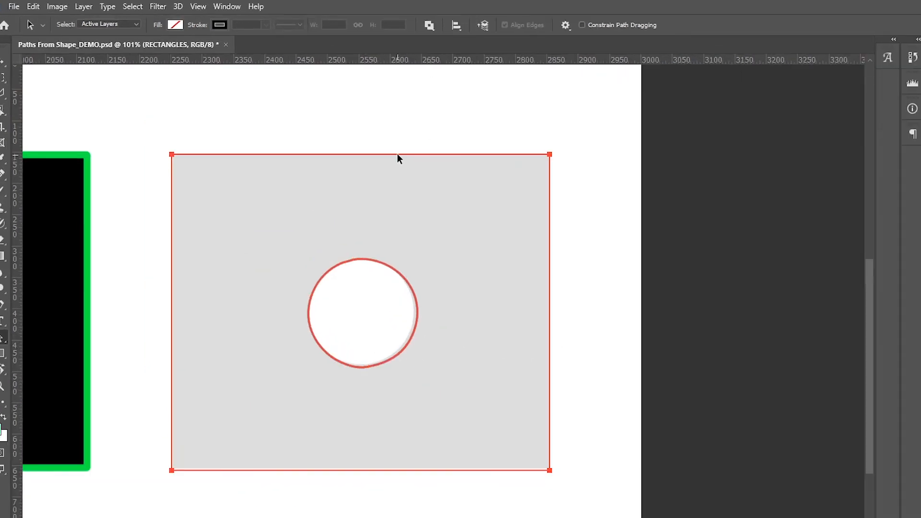
shift+click(407, 280)
click(458, 28)
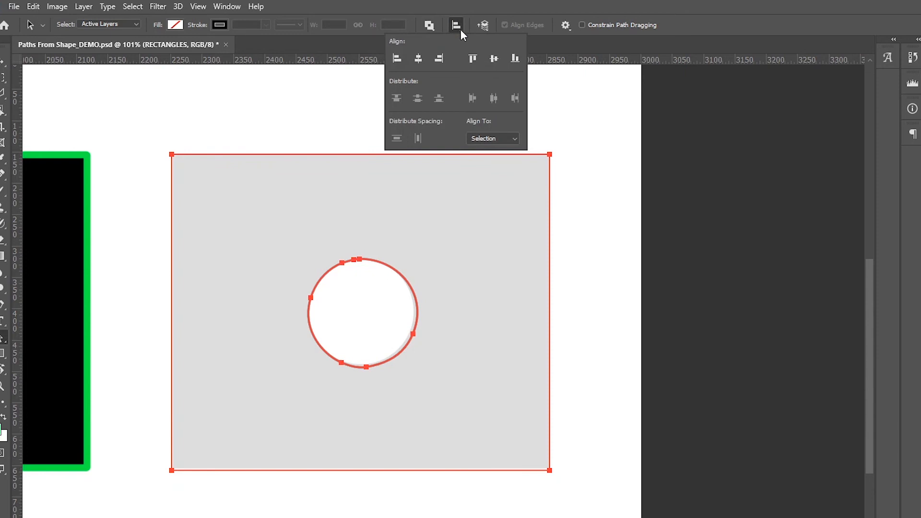
click(417, 58)
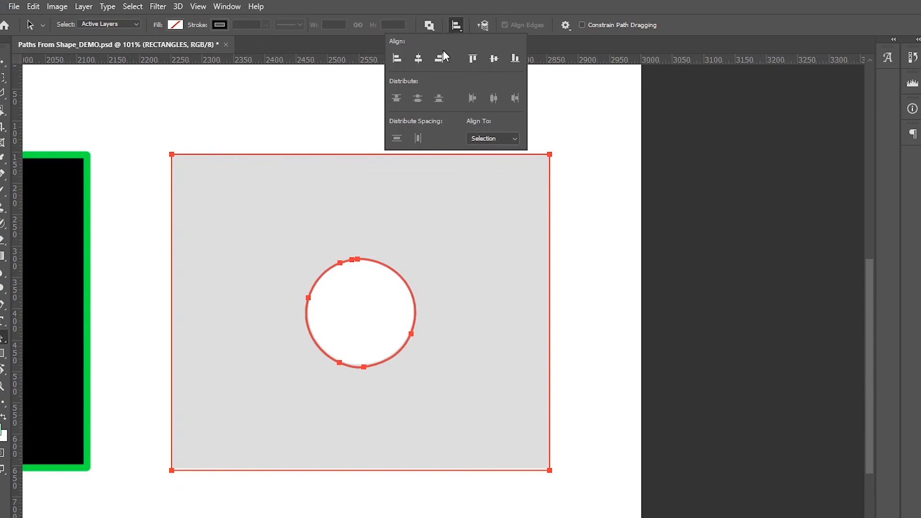
click(494, 58)
click(593, 144)
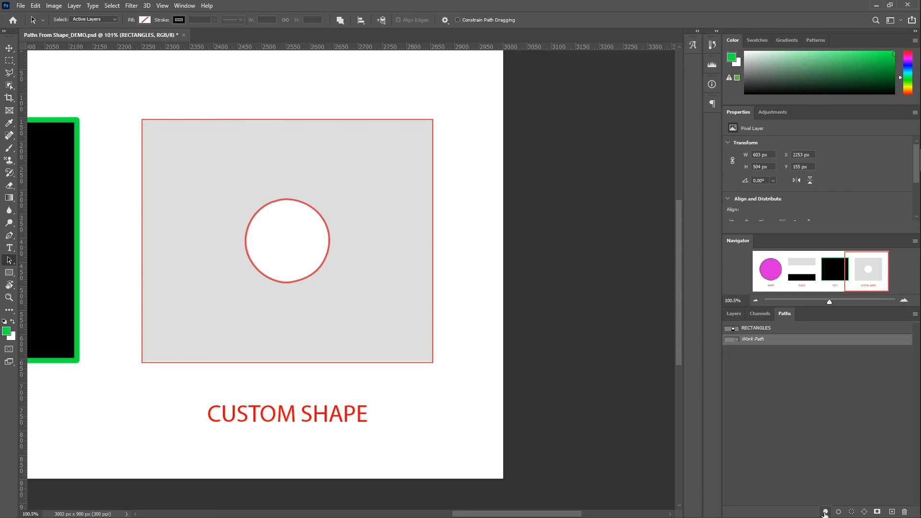
click(825, 511)
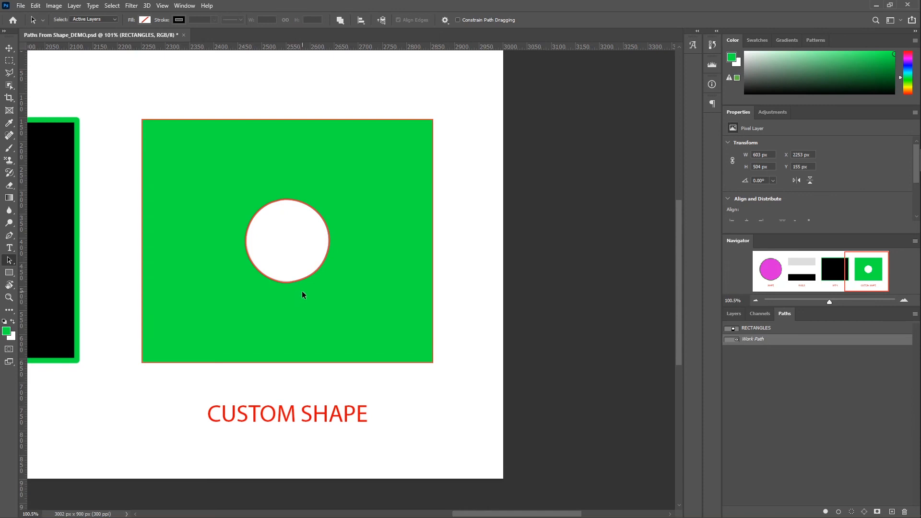
- Define the work path as a custom shape named "Rectangle and circle"
right_click(325, 263)
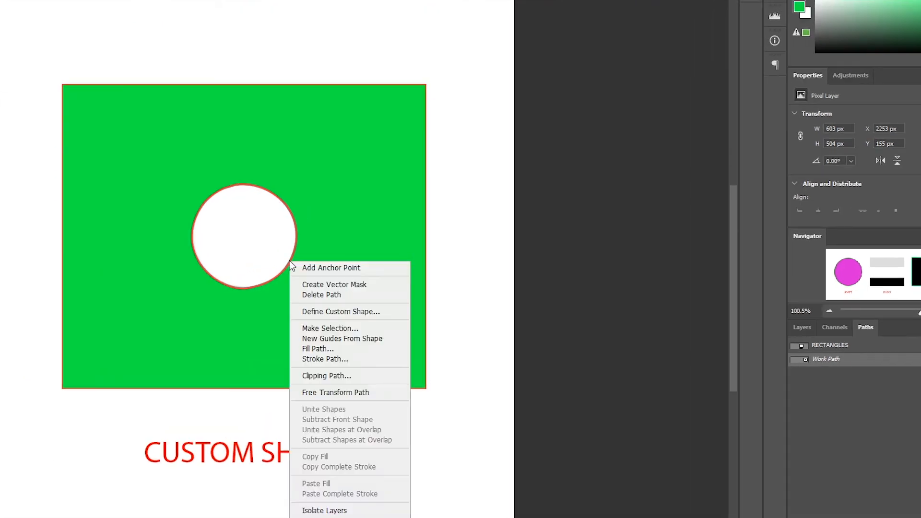
click(326, 310)
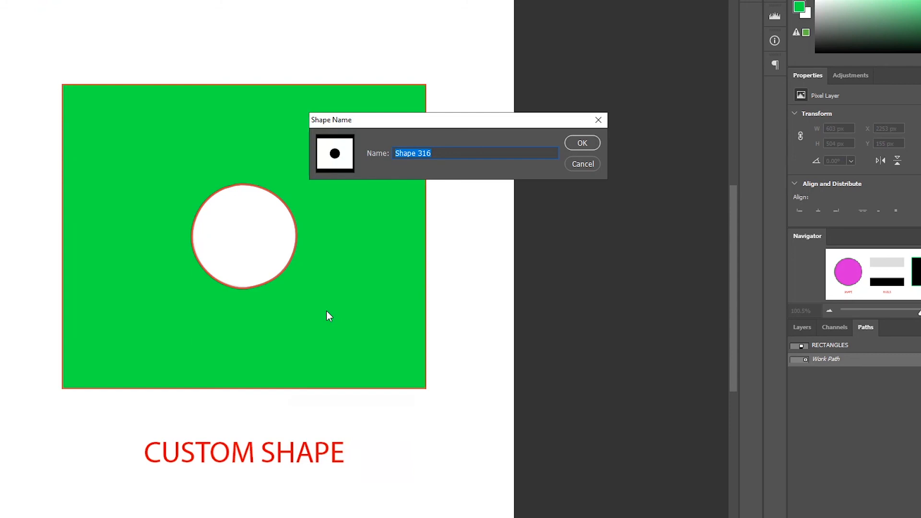
text(Rectangle and circle)
click(578, 144)
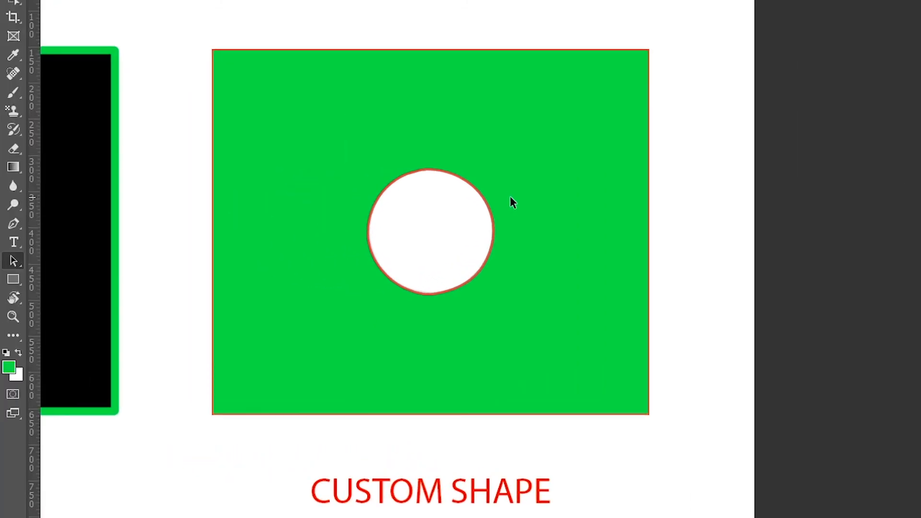
- Set up the Custom Shape tool with the newly defined Rectangle and circle shape
right_click(13, 279)
click(46, 344)
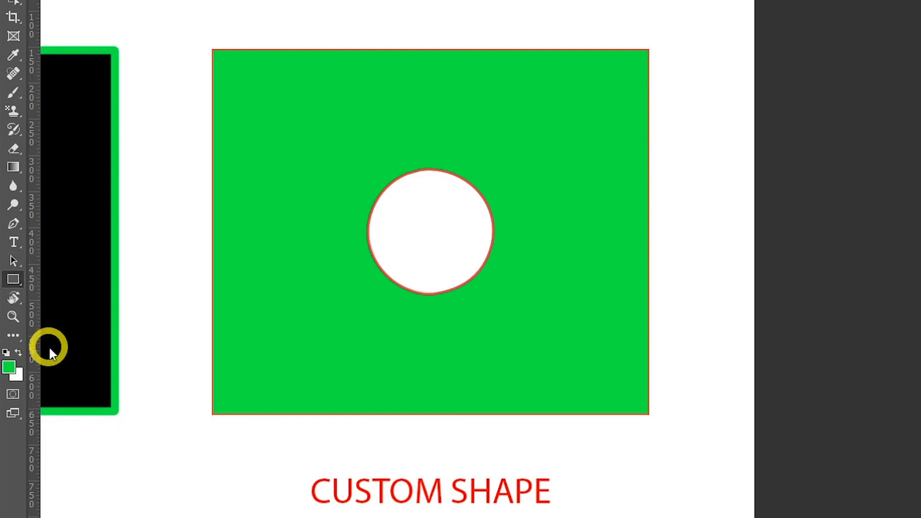
click(440, 27)
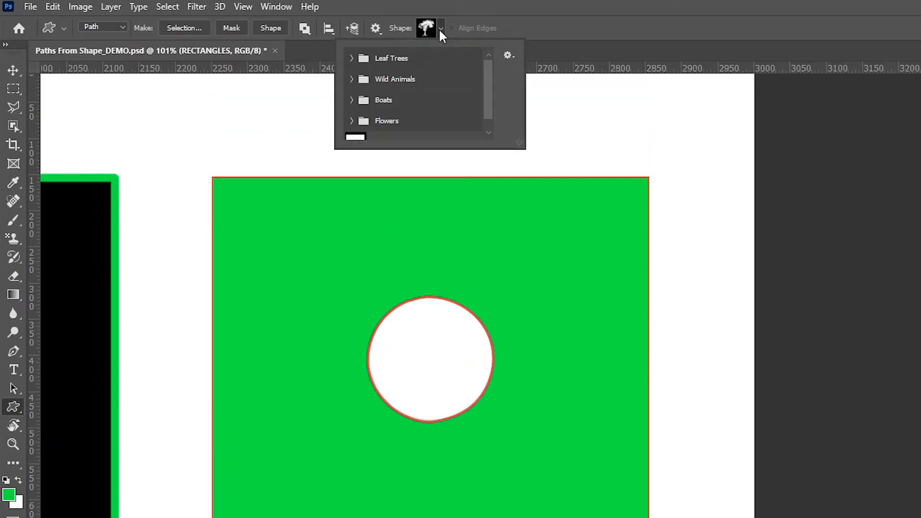
scroll(366, 129, down, 1)
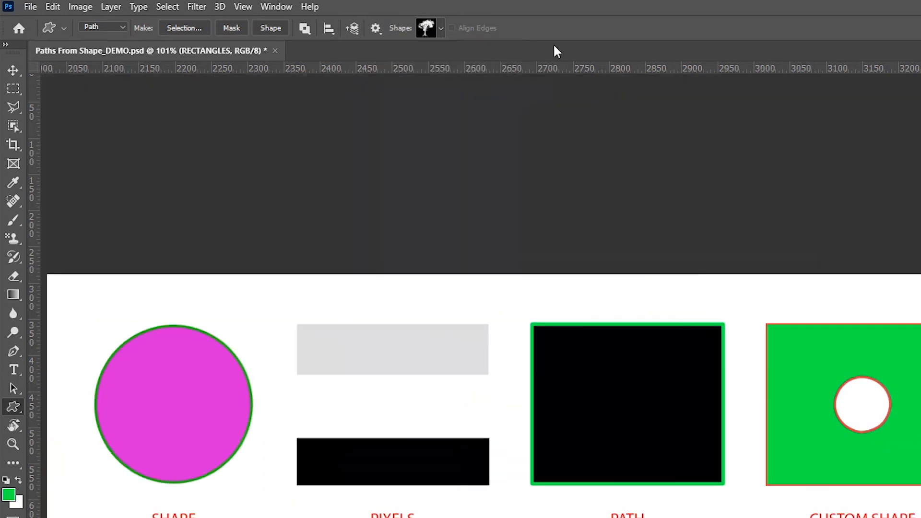
click(440, 28)
double_click(355, 129)
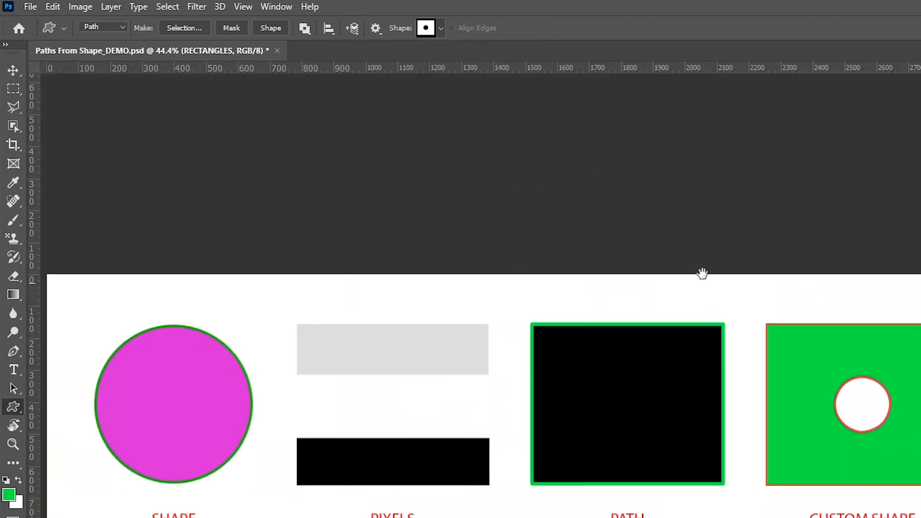
- Draw a small Rectangle and circle path in the white space above the green rectangle
scroll(743, 426, up, 3)
drag(746, 430, 241, 373)
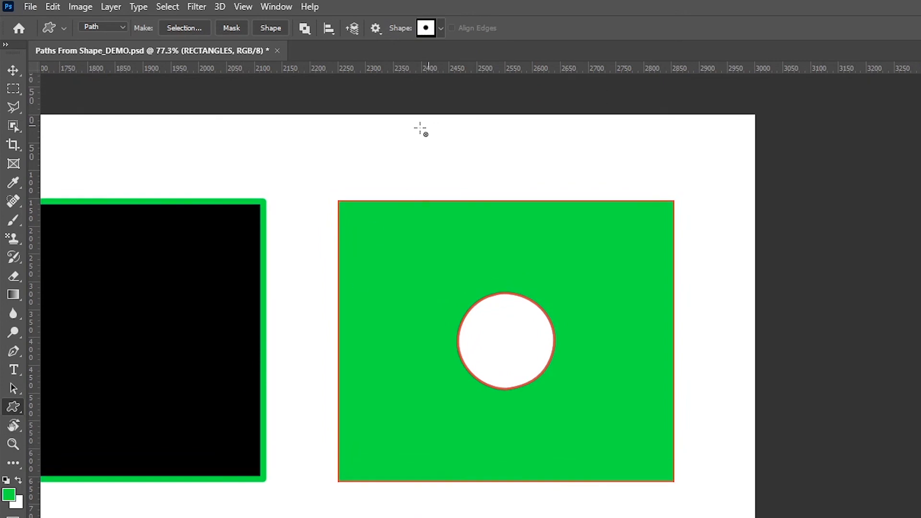
drag(413, 130, 552, 191)
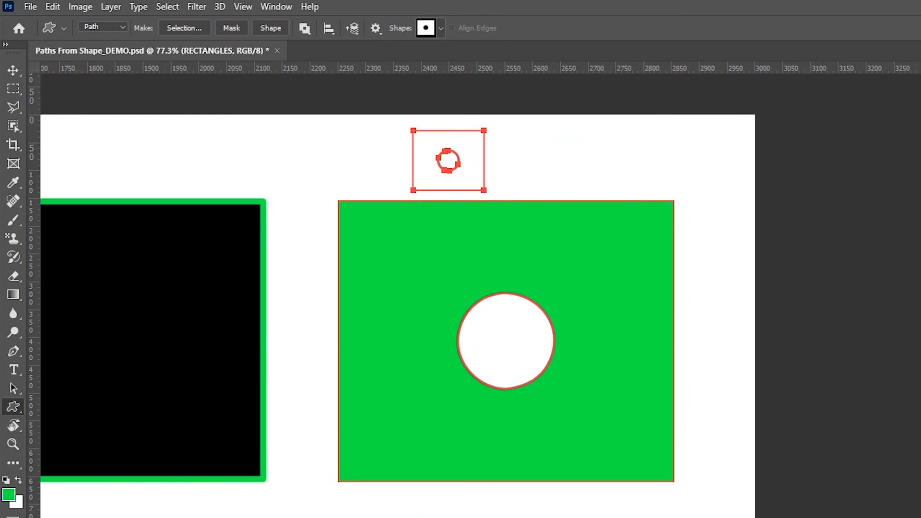
- Switch the tool mode to Shape and draw a custom shape about 134 × 112 px above the green rectangle
click(103, 27)
click(95, 37)
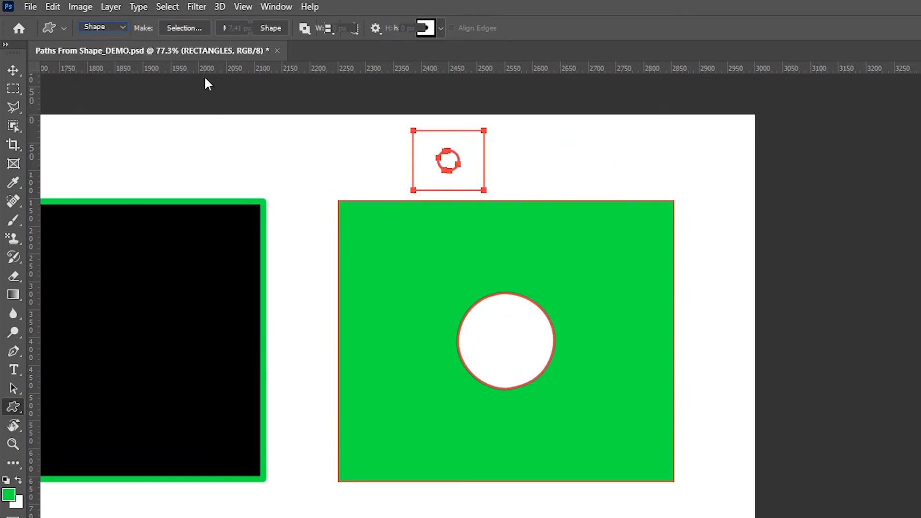
drag(400, 132, 475, 195)
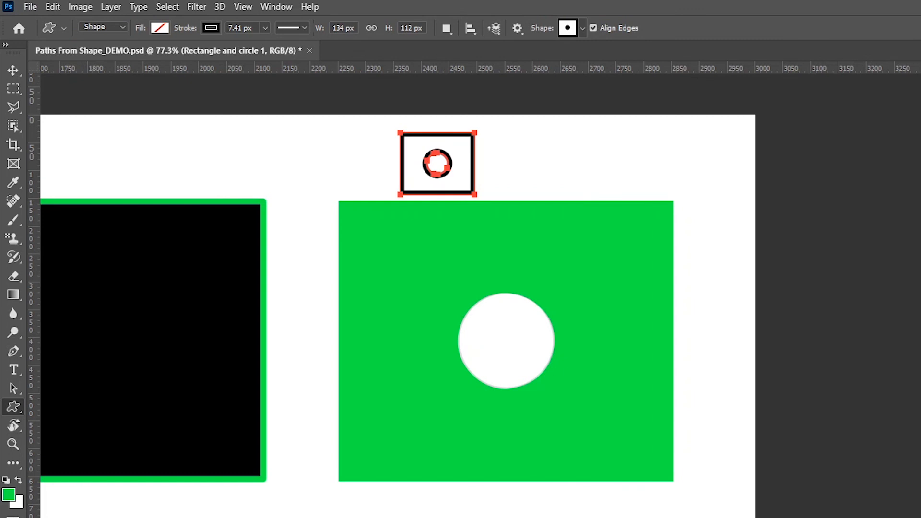
- Give the new custom shape a magenta fill and an orange-brown stroke from the recently used colors
click(159, 27)
click(128, 104)
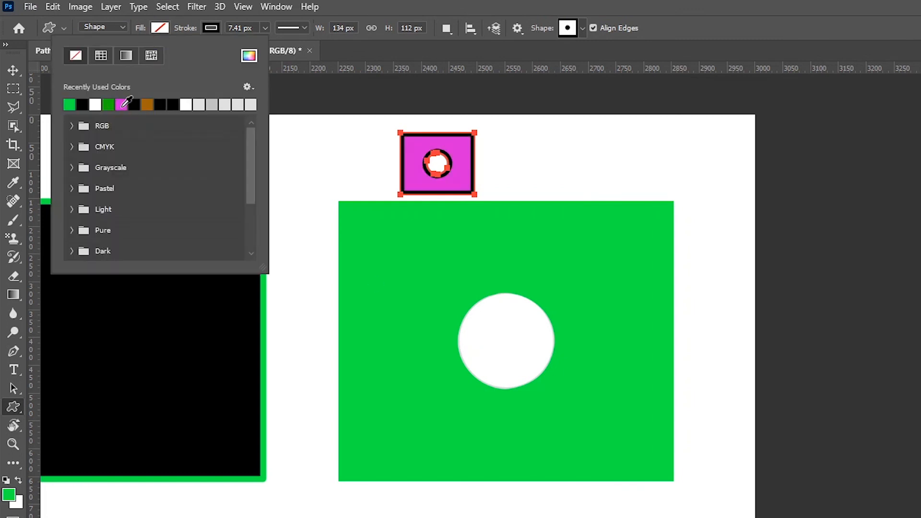
click(209, 27)
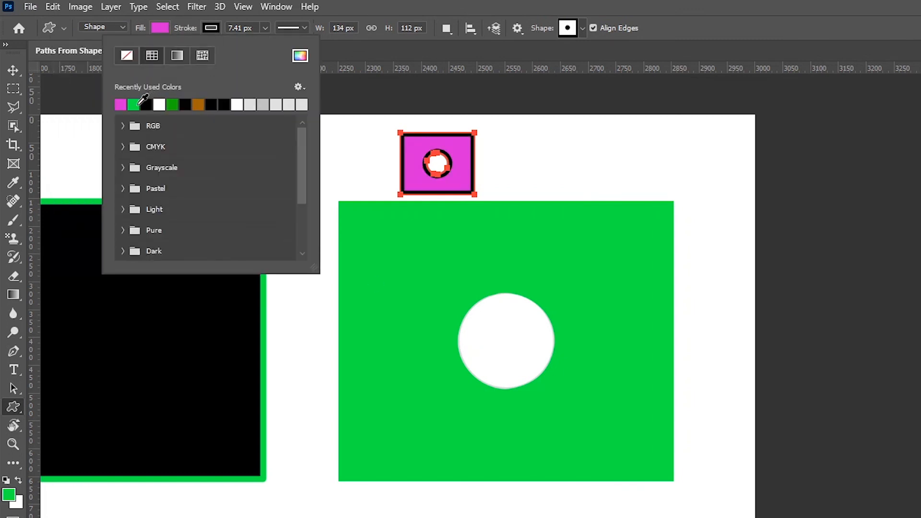
click(197, 104)
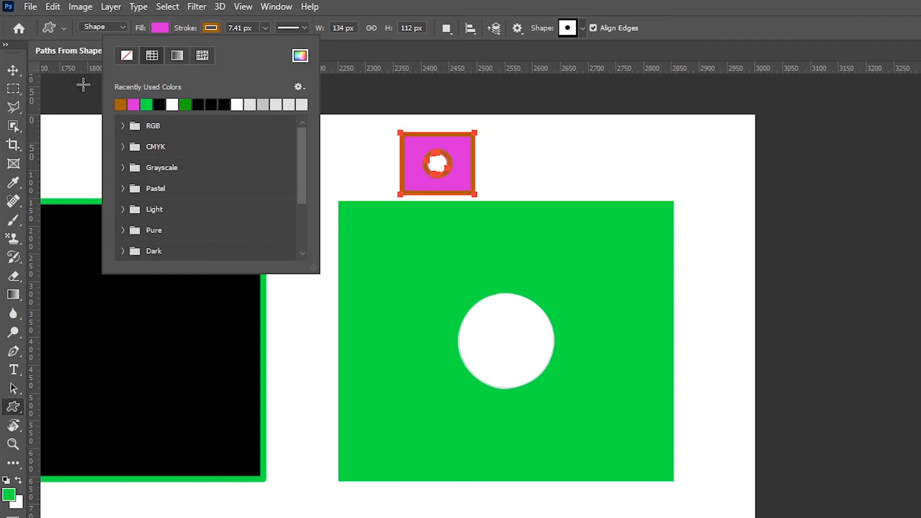
- Move the magenta custom shape onto the green rectangle and scale it up to roughly cover that rectangle, aligning the circular holes
click(18, 70)
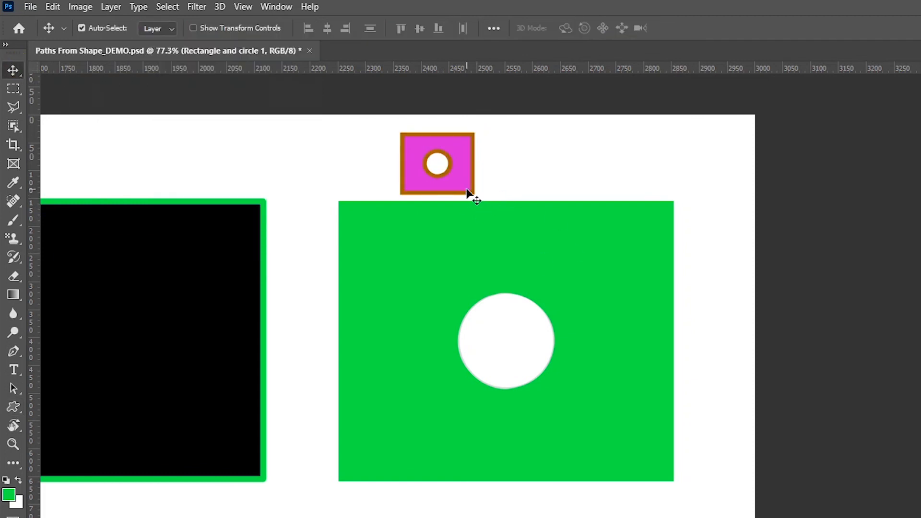
drag(458, 179, 491, 371)
key(ctrl+t)
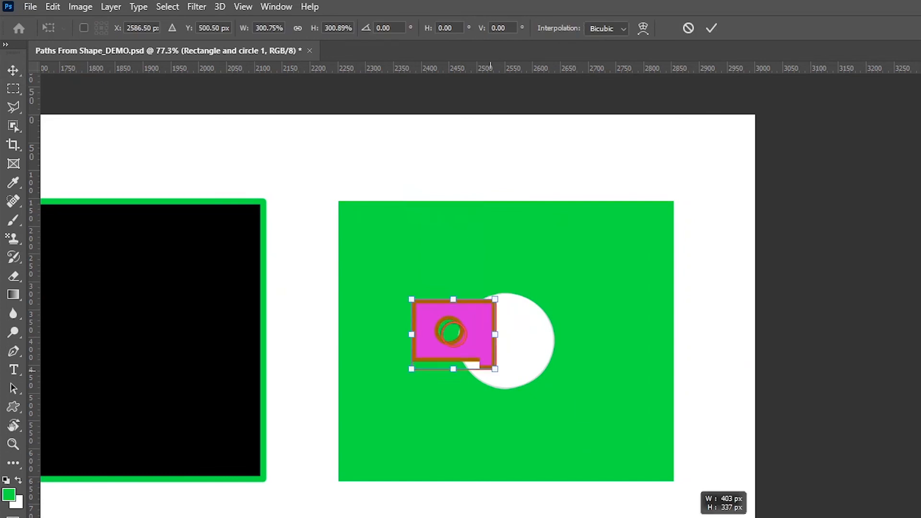
drag(688, 515, 680, 215)
click(711, 29)
key(ctrl+t)
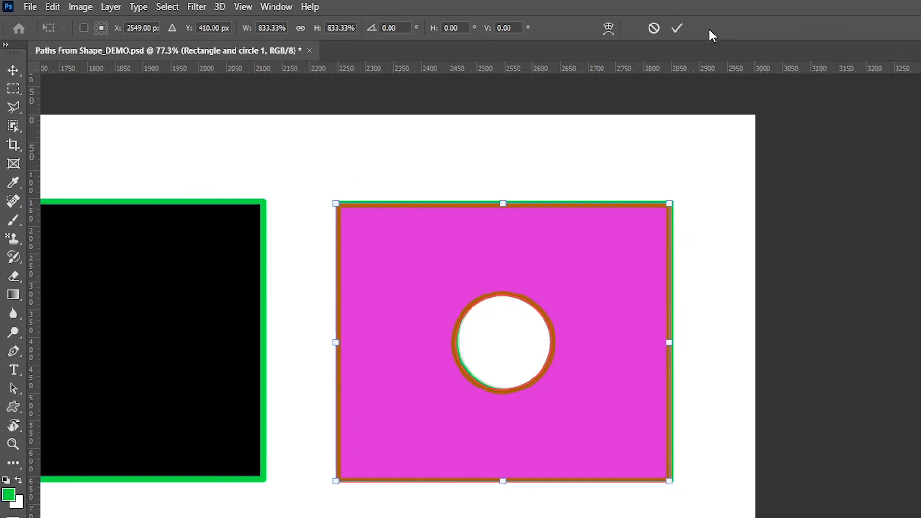
click(676, 28)
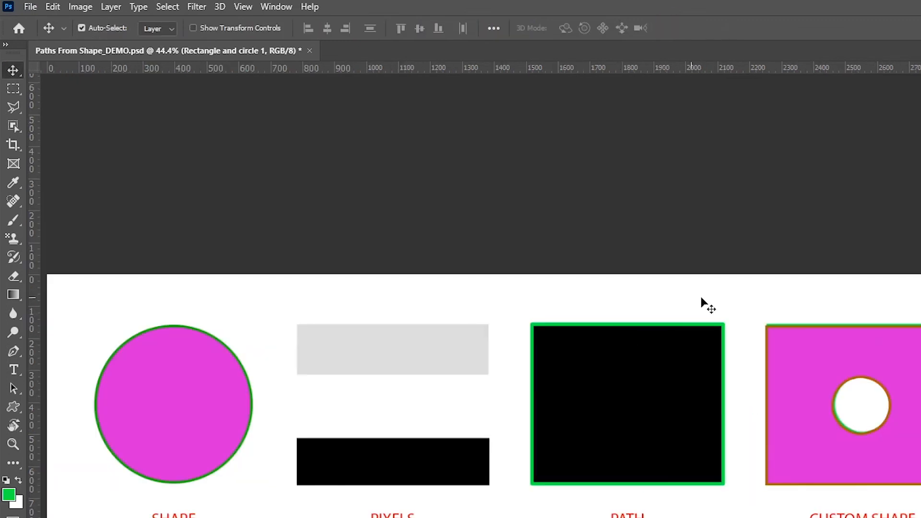
- Delete the saved rectangle-with-circle custom shape from the shape presets
click(801, 374)
click(271, 6)
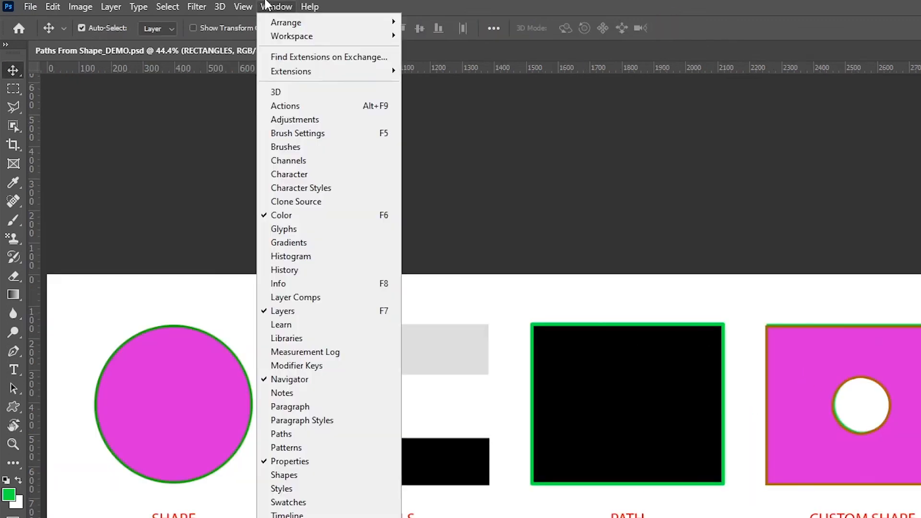
click(295, 473)
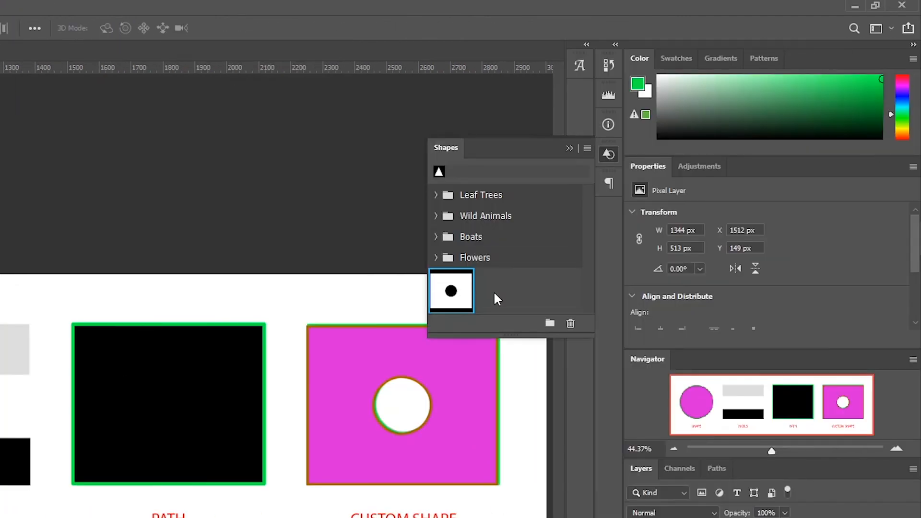
click(461, 295)
drag(462, 290, 570, 324)
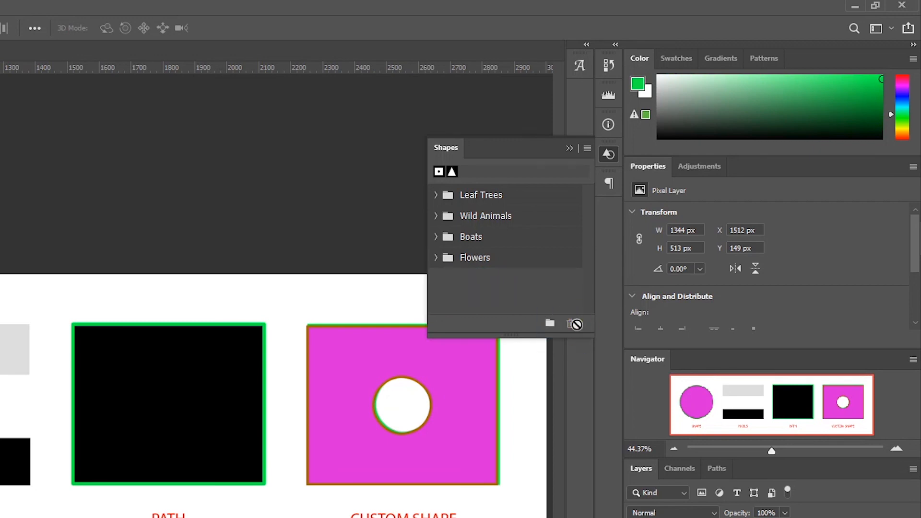
click(570, 149)
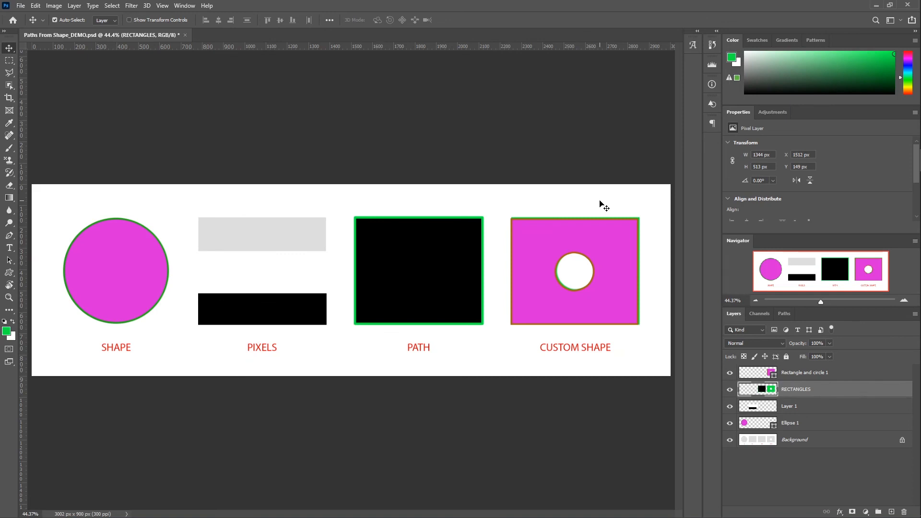
- Select the saved RECTANGLES path and examine its outlines around the black rectangle and the PATH label
scroll(588, 226, up, 5)
drag(589, 226, 330, 165)
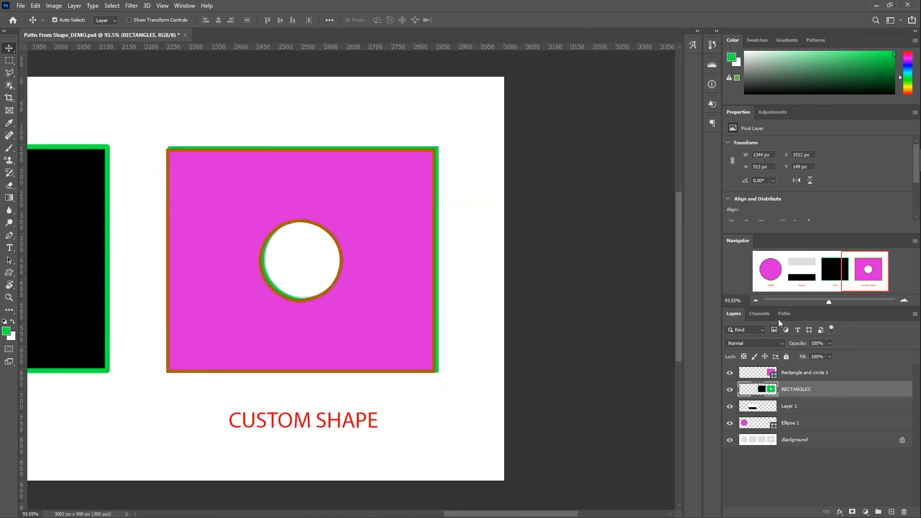
click(783, 314)
click(755, 328)
scroll(347, 308, down, 2)
drag(347, 308, 671, 289)
scroll(357, 323, up, 2)
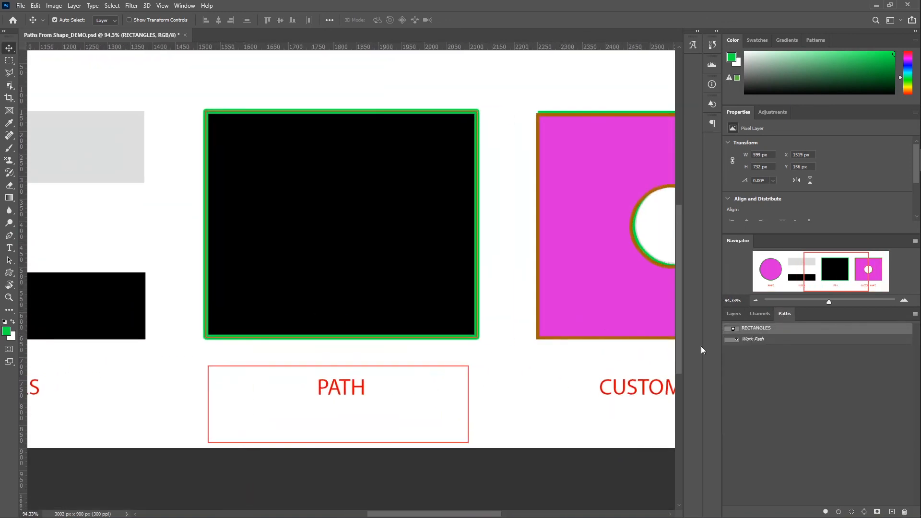
- Select the Ellipse 1 layer and examine its shape path in the list of paths
click(734, 314)
click(787, 403)
click(790, 422)
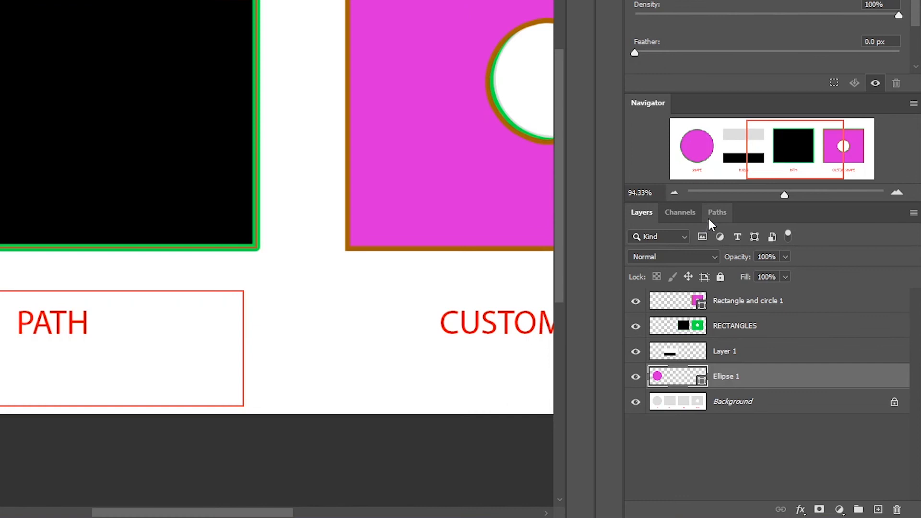
click(778, 316)
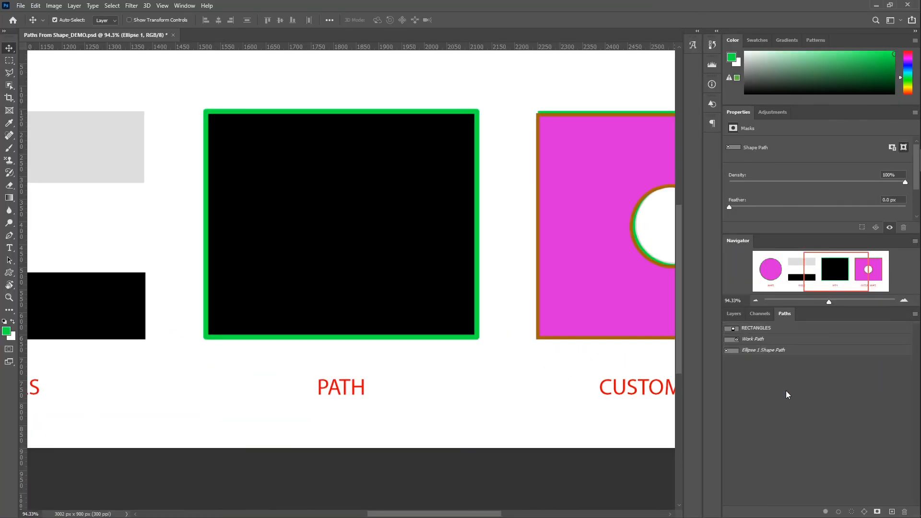
scroll(332, 315, down, 4)
scroll(363, 281, down, 1)
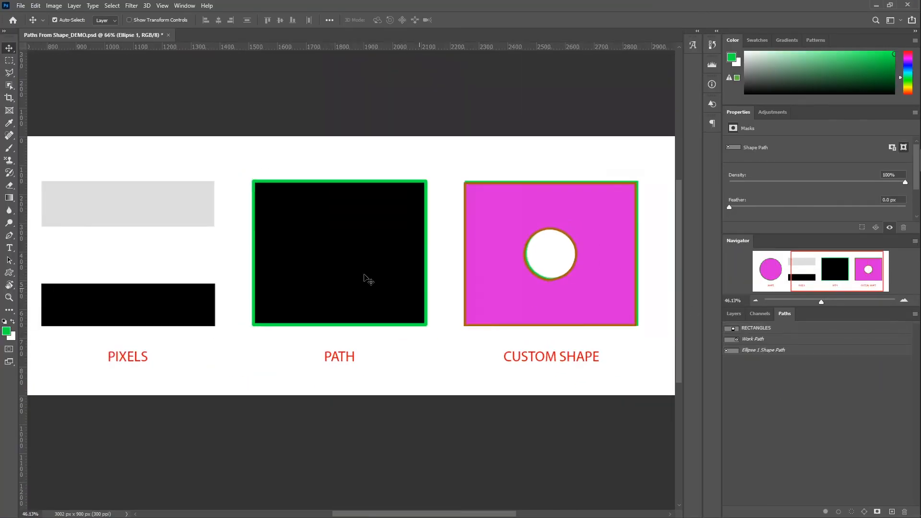
key(ctrl+0)
key(F7)
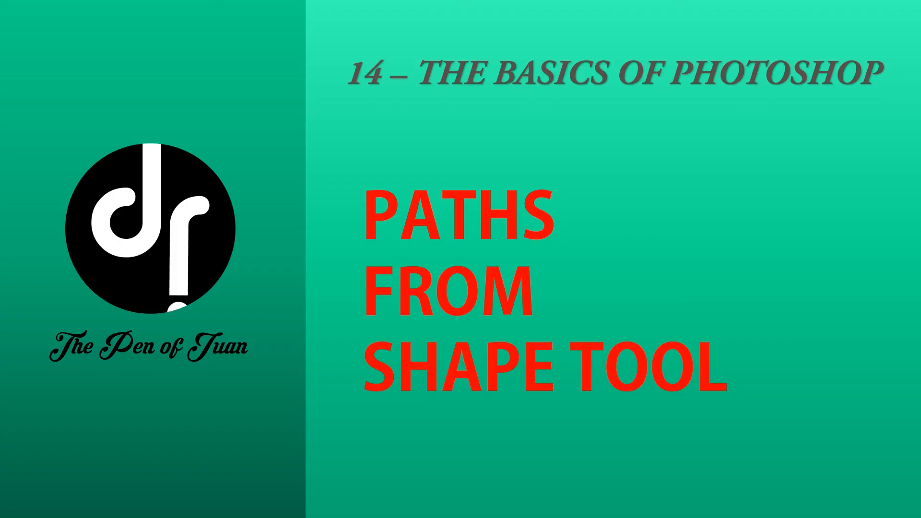